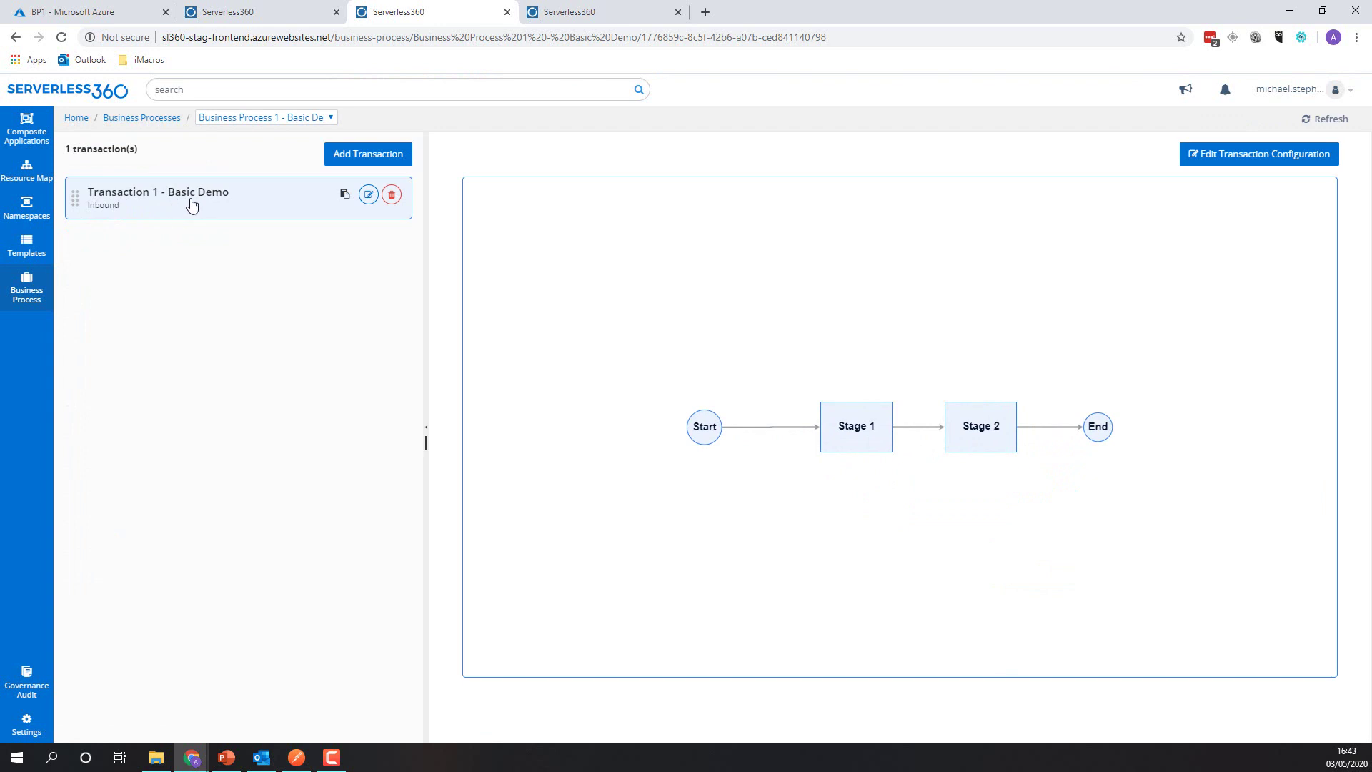
Edit the transaction configuration, adding a stage named "test" and placing it above Stage 2 in the diagram.
{"action": "left_click", "coordinate": [1243, 155]}
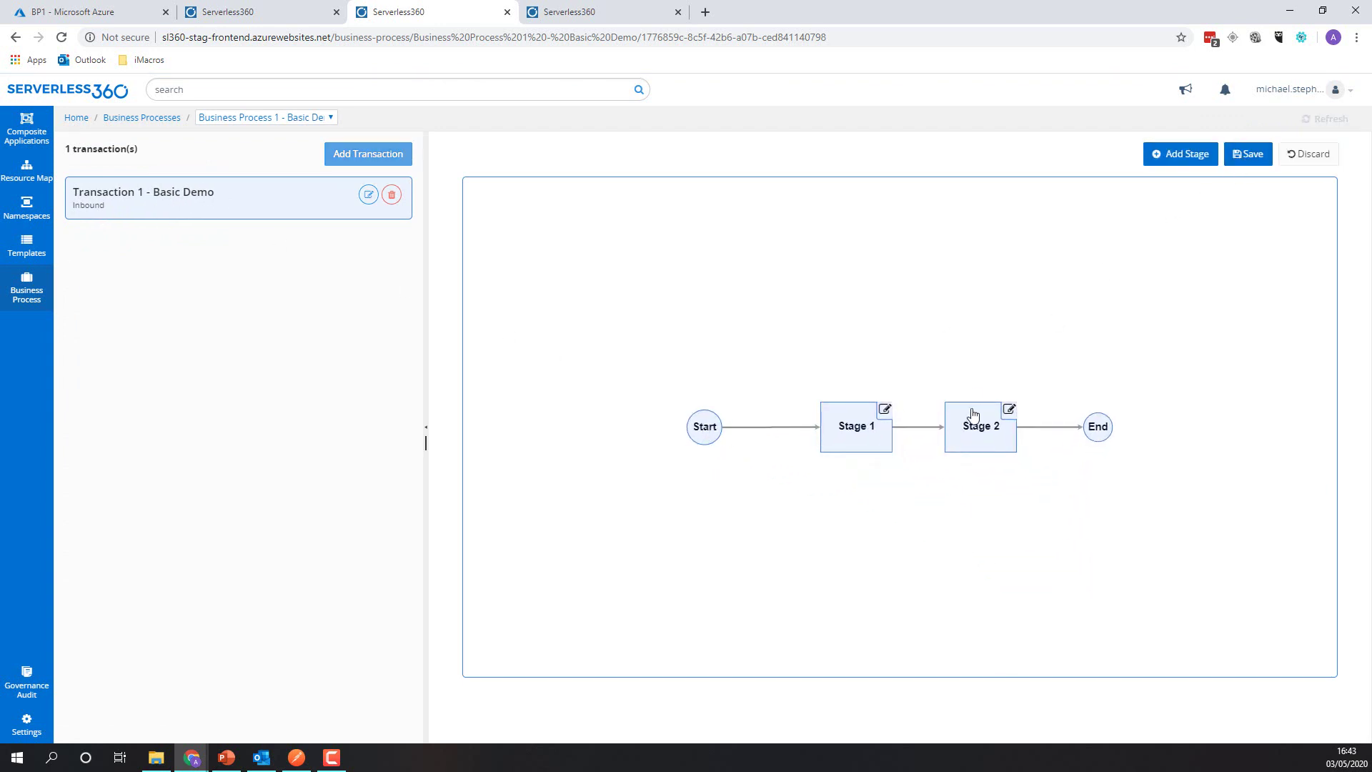
{"action": "left_click", "coordinate": [1180, 153]}
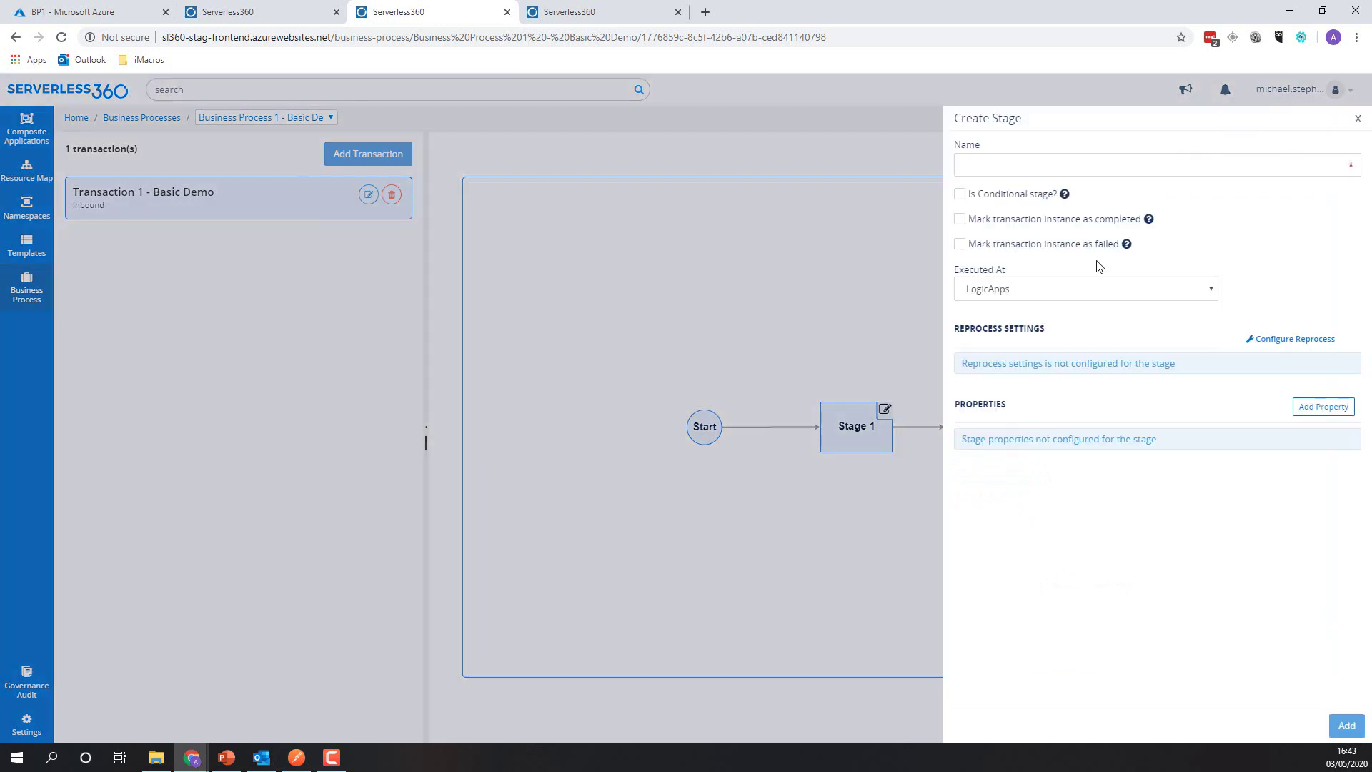
{"action": "left_click", "coordinate": [998, 166]}
{"action": "type", "text": "test"}
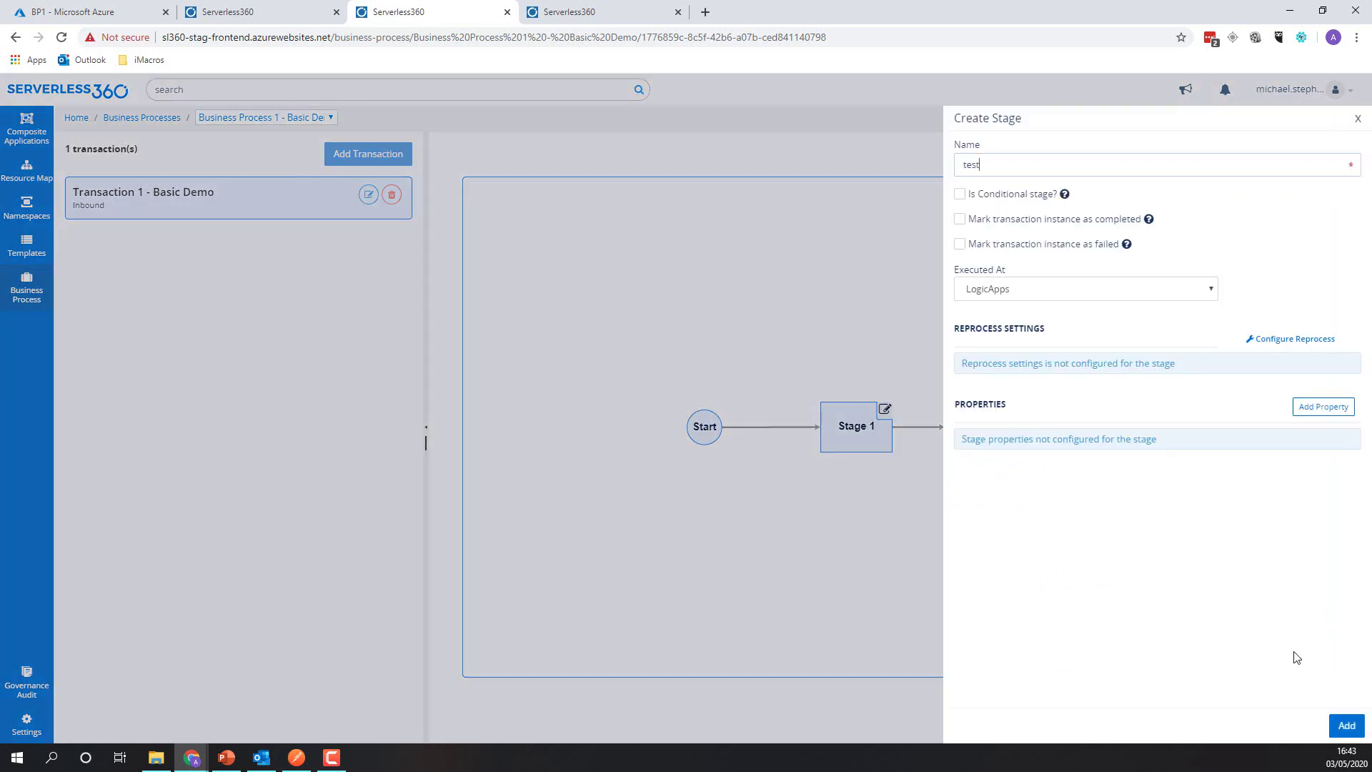
{"action": "left_click", "coordinate": [1346, 726]}
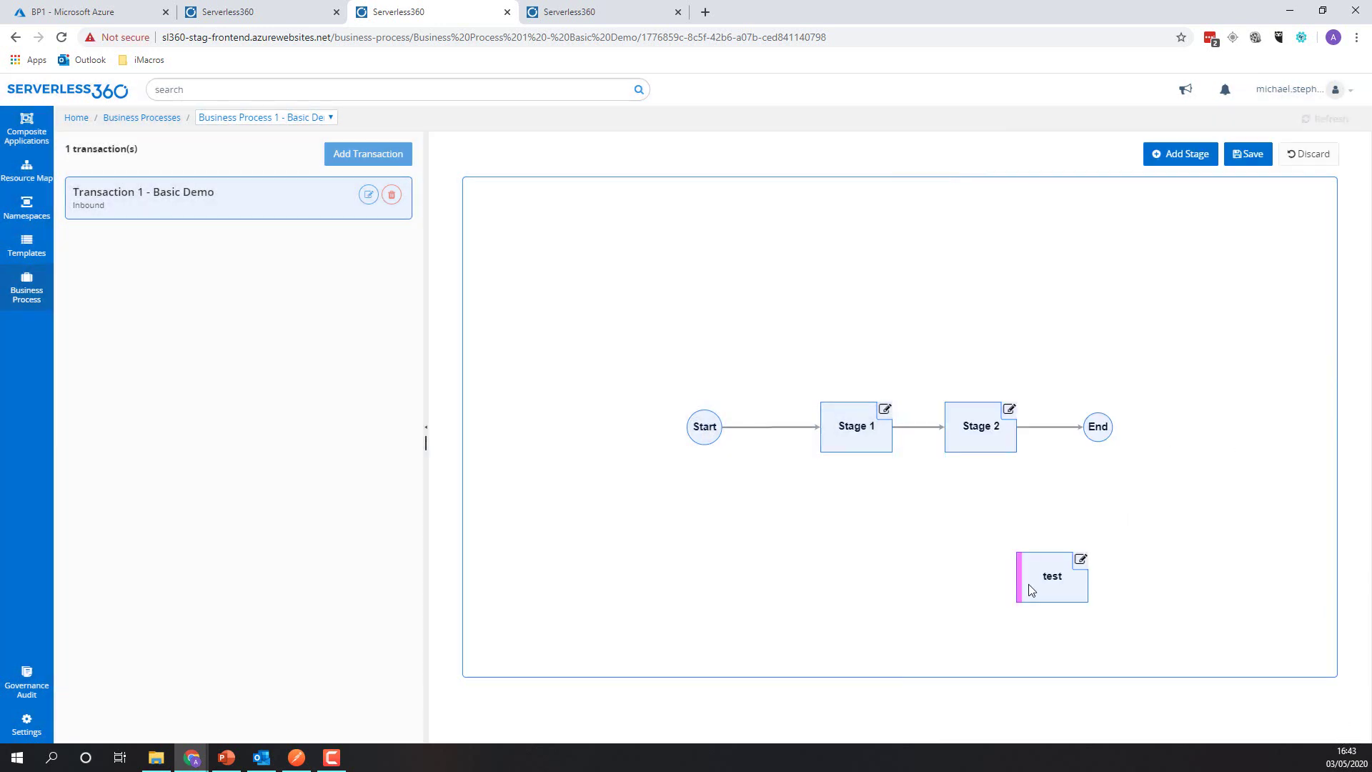
{"action": "left_click_drag", "start_coordinate": [1051, 558], "coordinate": [1020, 220]}
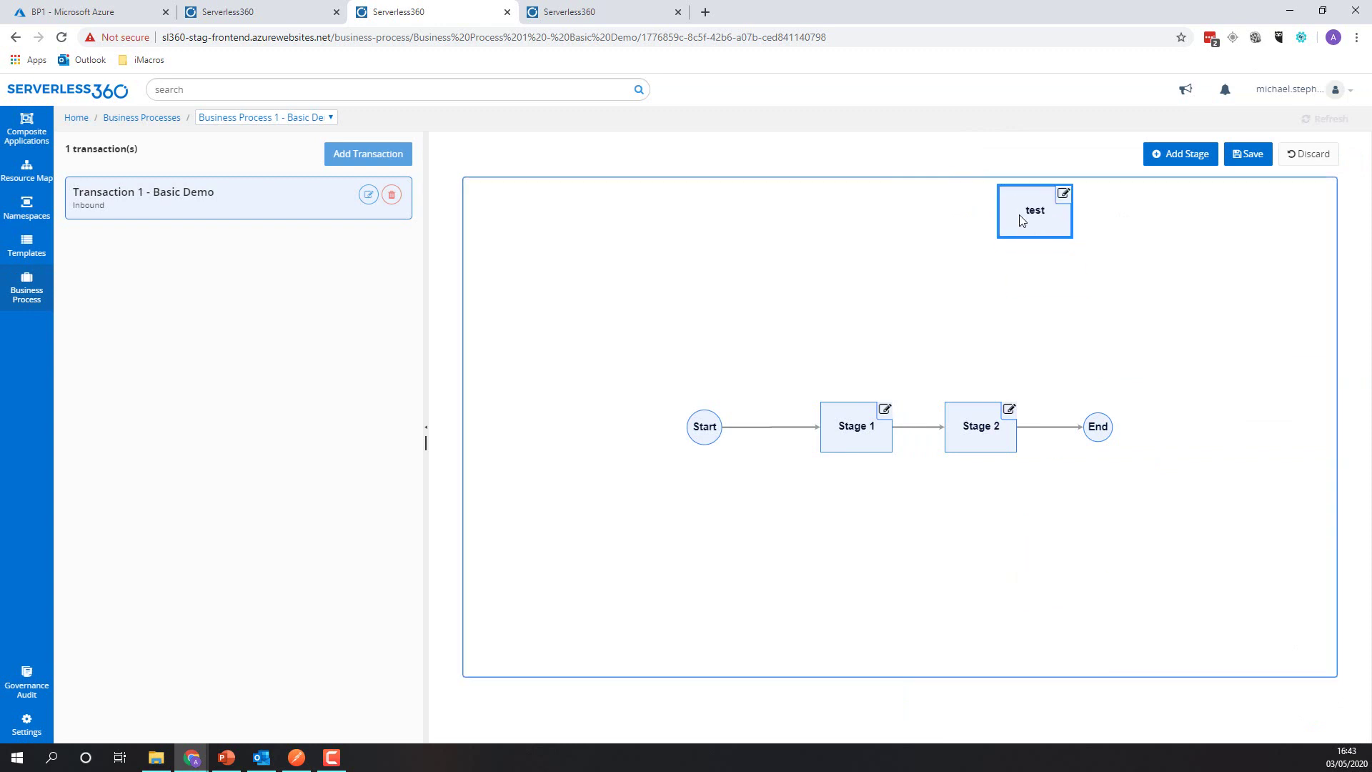
View the "test" stage's settings without changing them and delete the stage from the diagram.
{"action": "left_click", "coordinate": [1061, 195]}
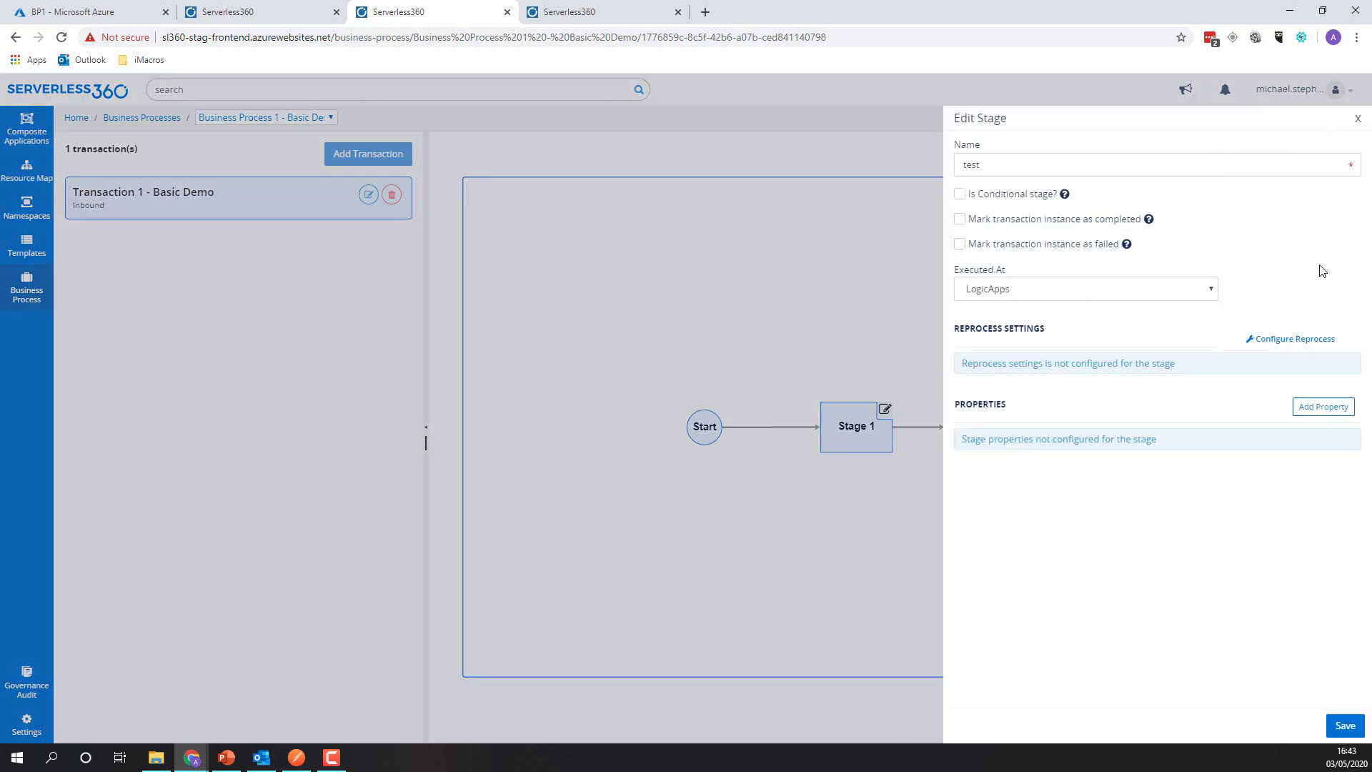
{"action": "left_click", "coordinate": [1358, 119]}
{"action": "left_click", "coordinate": [1050, 211]}
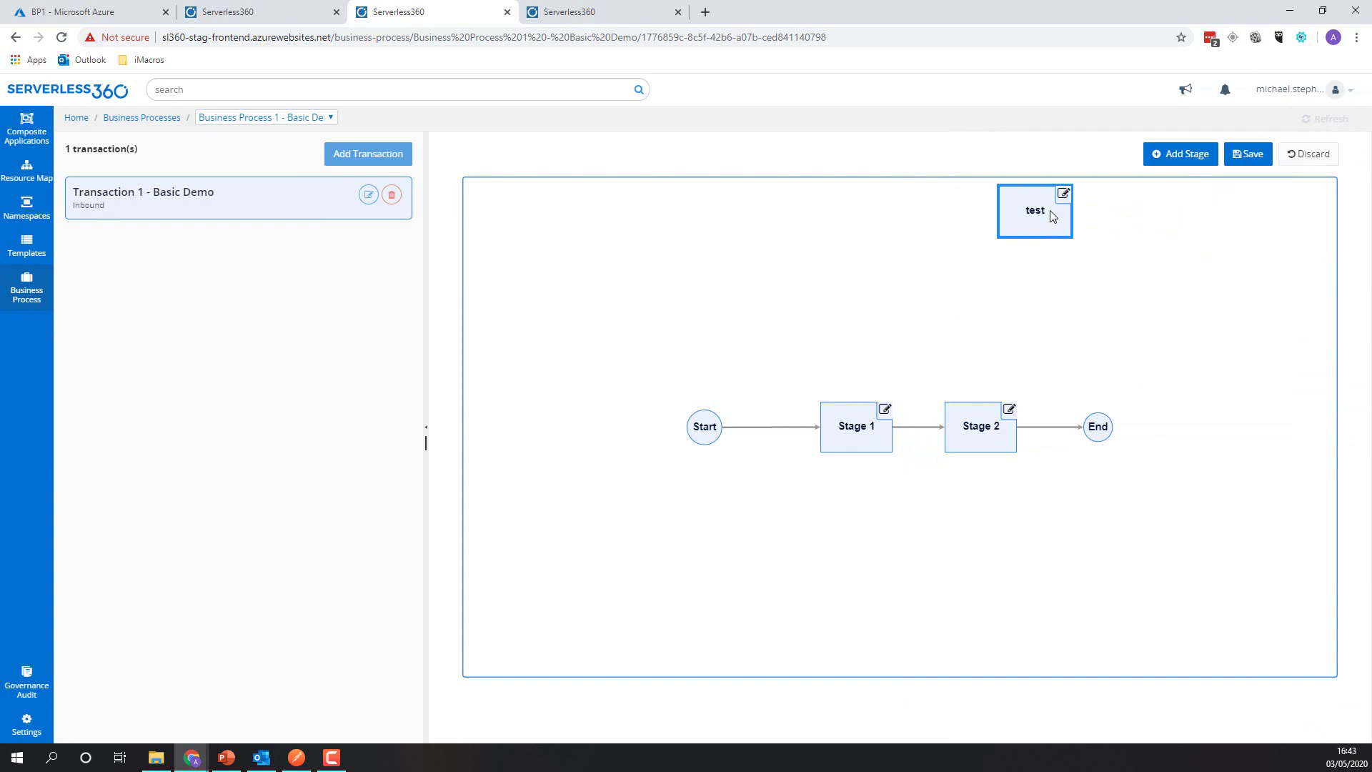
{"action": "key", "text": "Delete"}
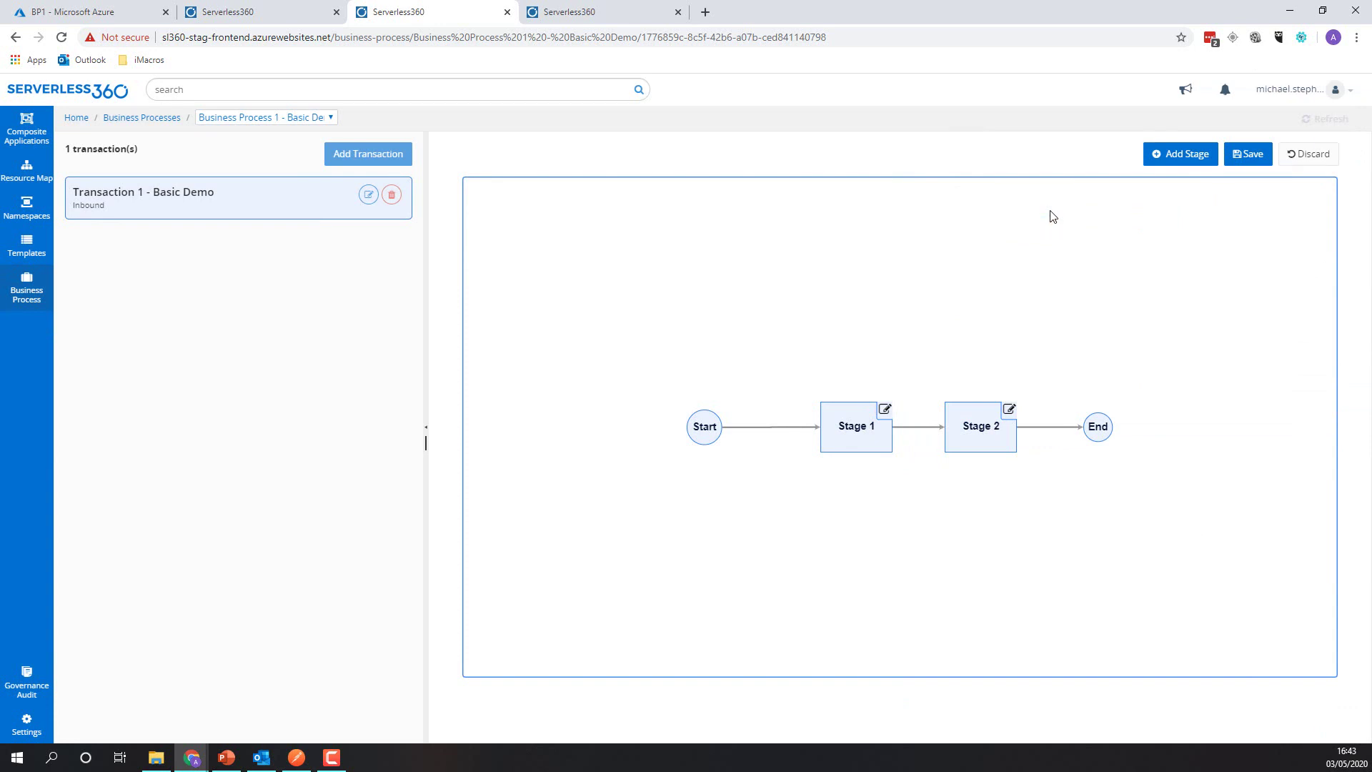
Review Stage 1's available Executed At options without changing them and save the transaction configuration.
{"action": "left_click", "coordinate": [886, 412]}
{"action": "left_click", "coordinate": [886, 410]}
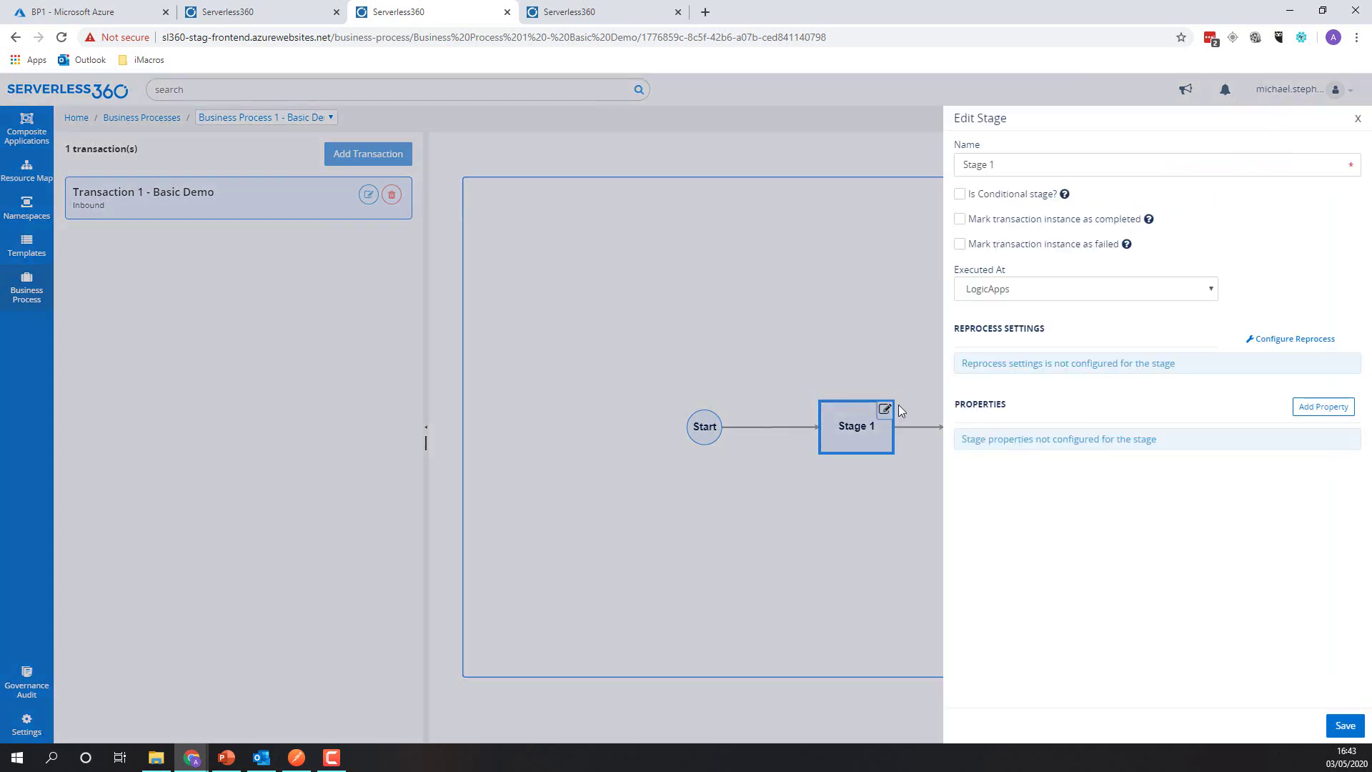
{"action": "left_click", "coordinate": [989, 294]}
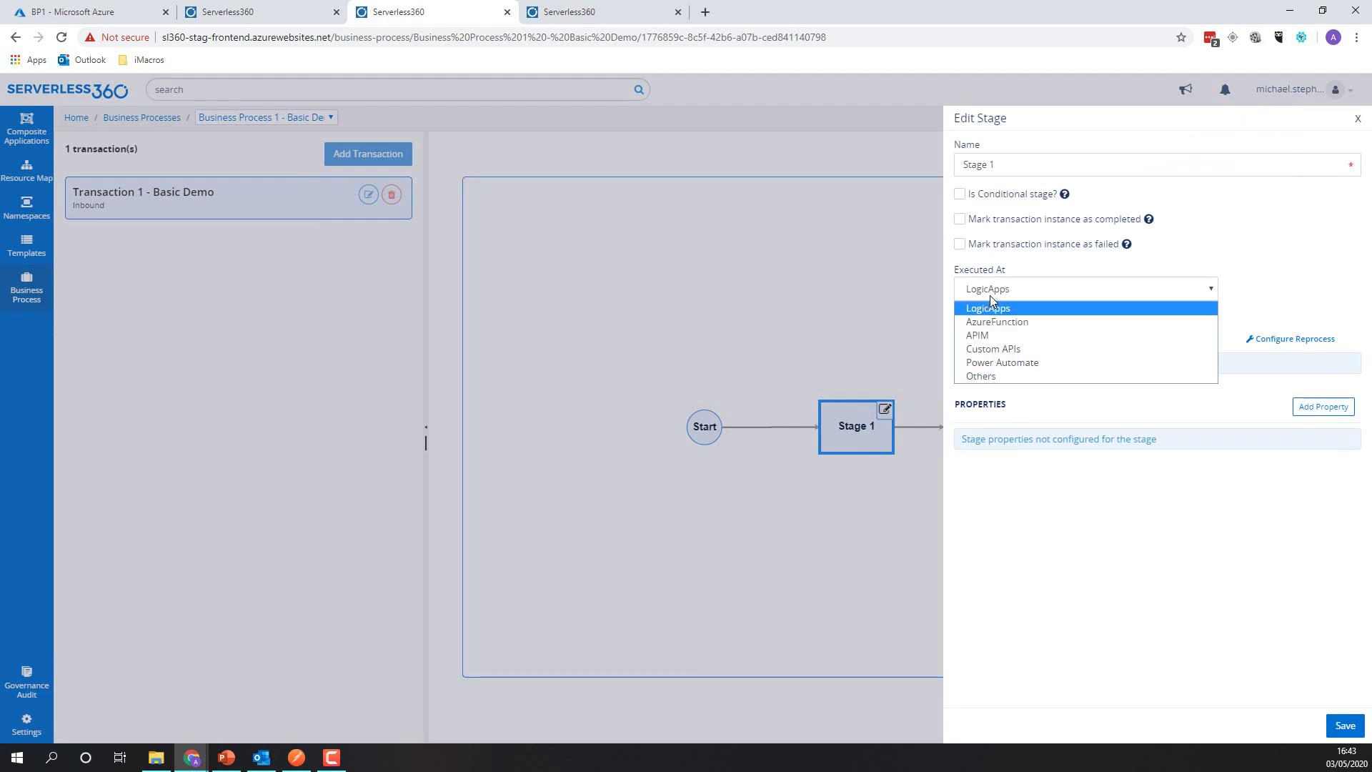
{"action": "left_click", "coordinate": [989, 294]}
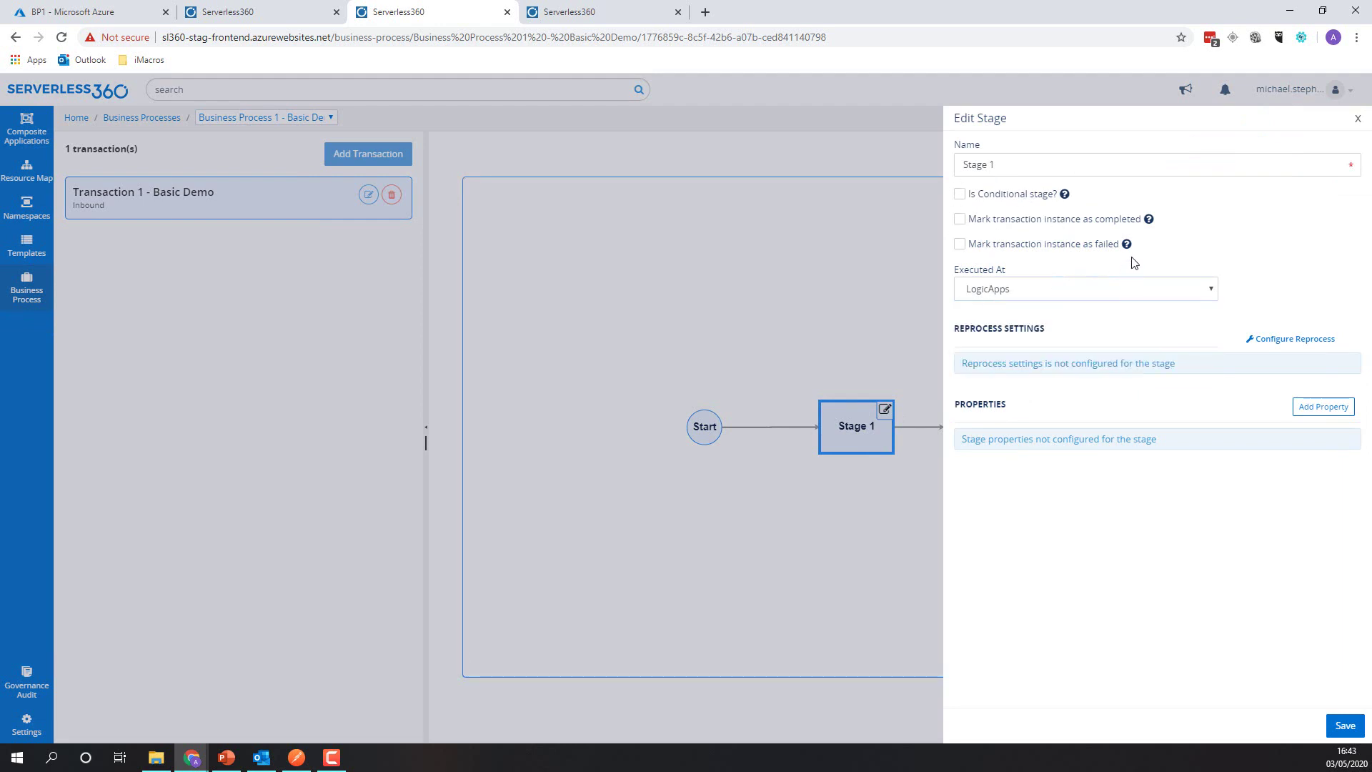
{"action": "left_click", "coordinate": [1357, 119]}
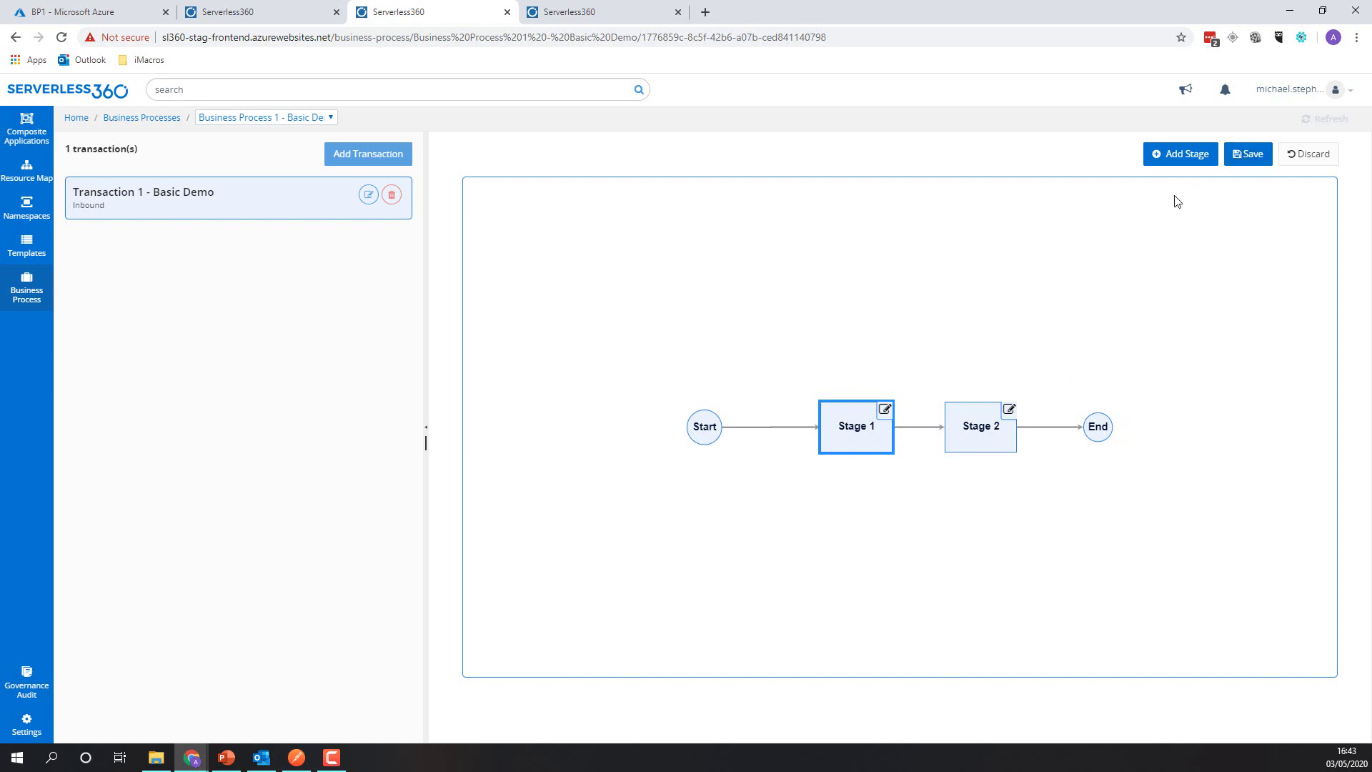
{"action": "left_click", "coordinate": [1250, 155]}
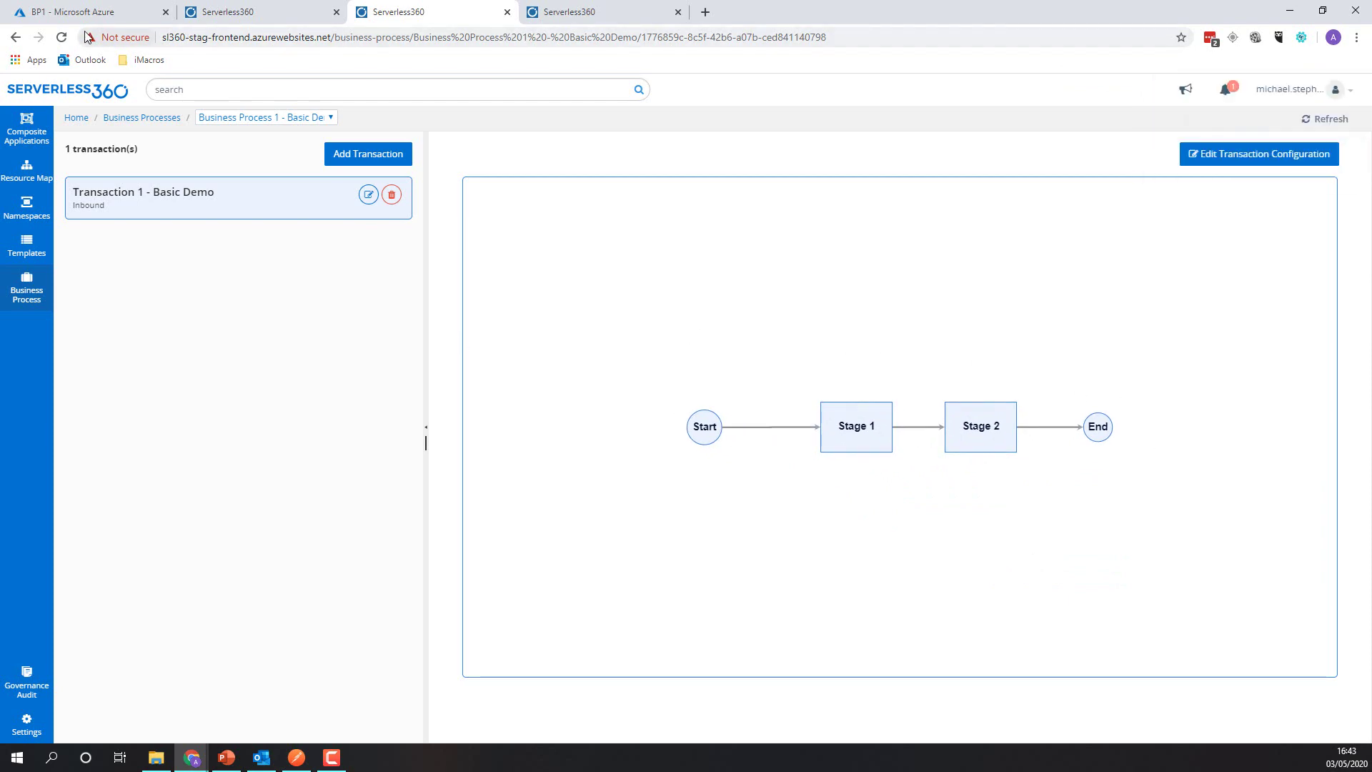
Switch to the Azure portal, open the BP1 logic app for editing and examine the Start Transaction action's parameters.
{"action": "left_click", "coordinate": [120, 16]}
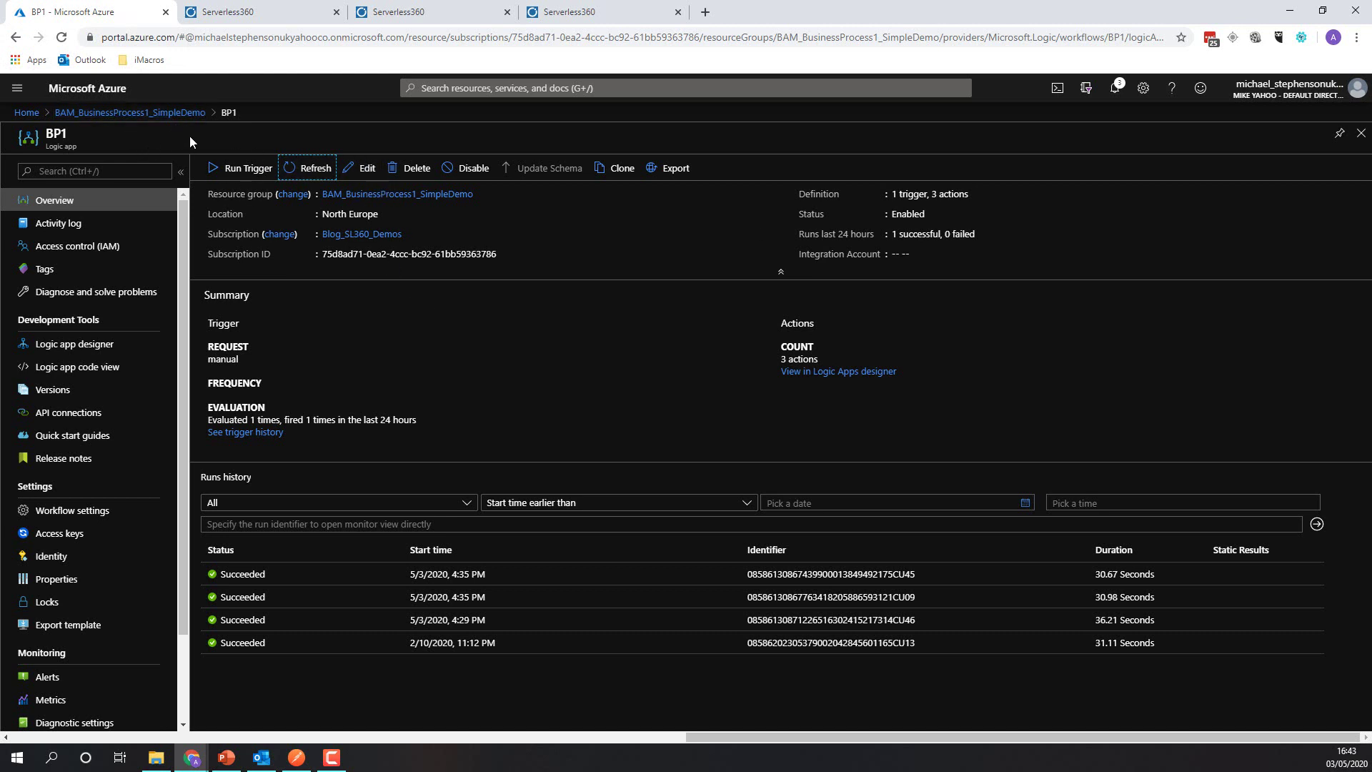
{"action": "left_click", "coordinate": [363, 172]}
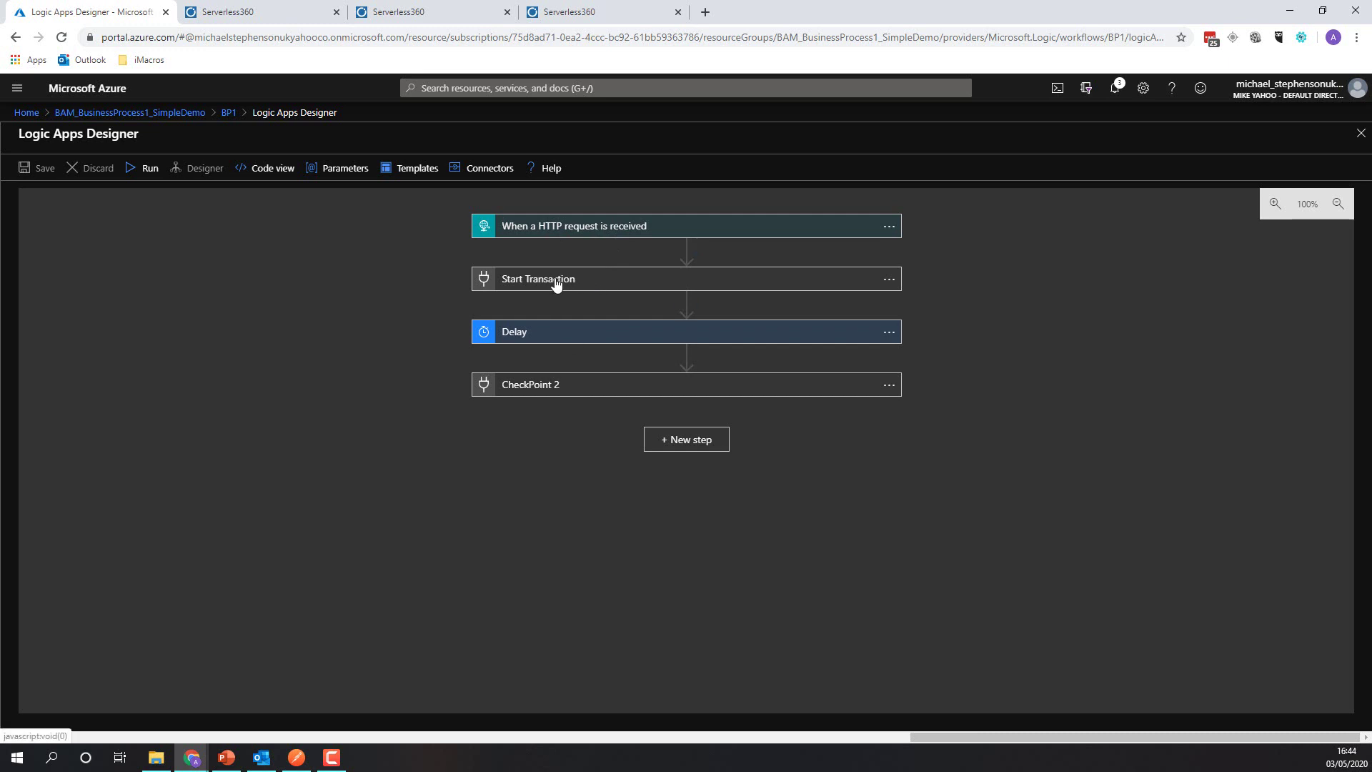
{"action": "left_click", "coordinate": [532, 284]}
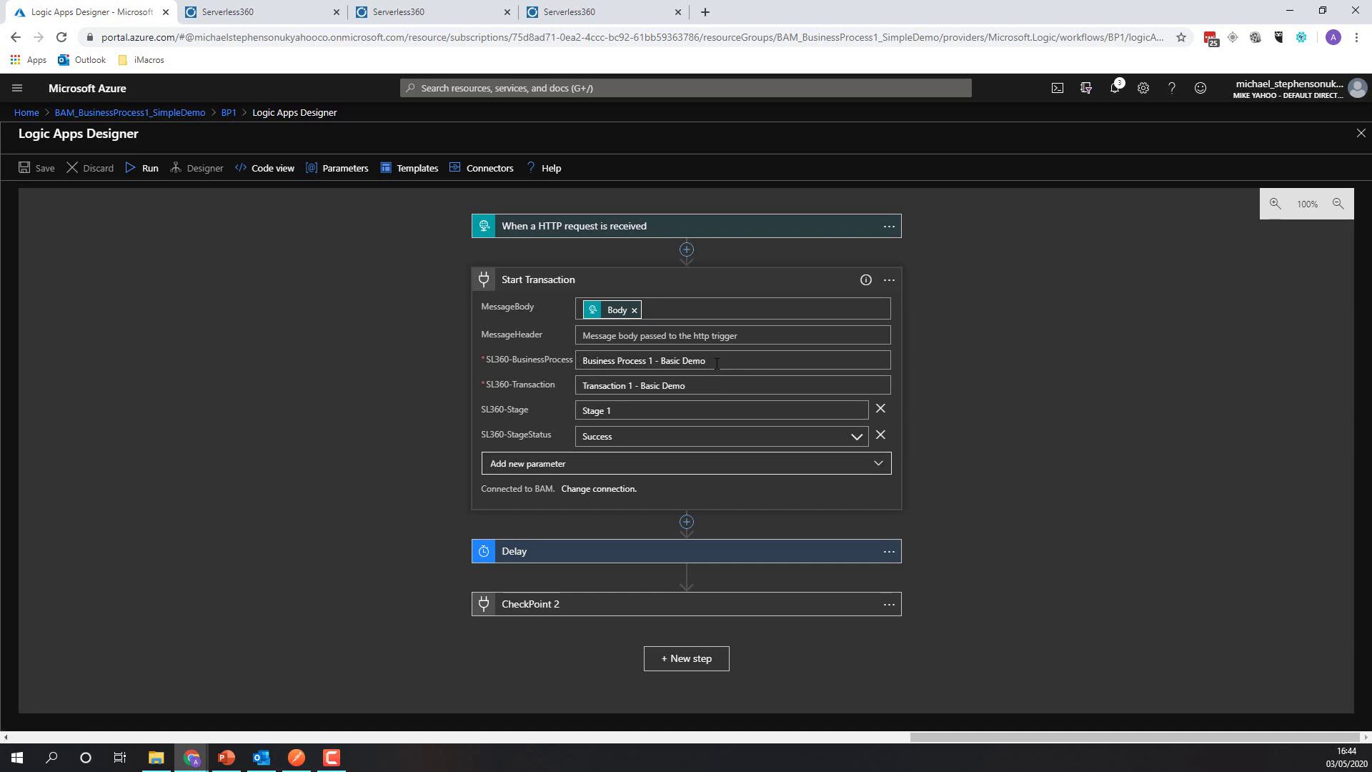
{"action": "left_click_drag", "start_coordinate": [717, 364], "coordinate": [574, 355]}
{"action": "left_click_drag", "start_coordinate": [683, 397], "coordinate": [556, 430]}
{"action": "left_click", "coordinate": [612, 452]}
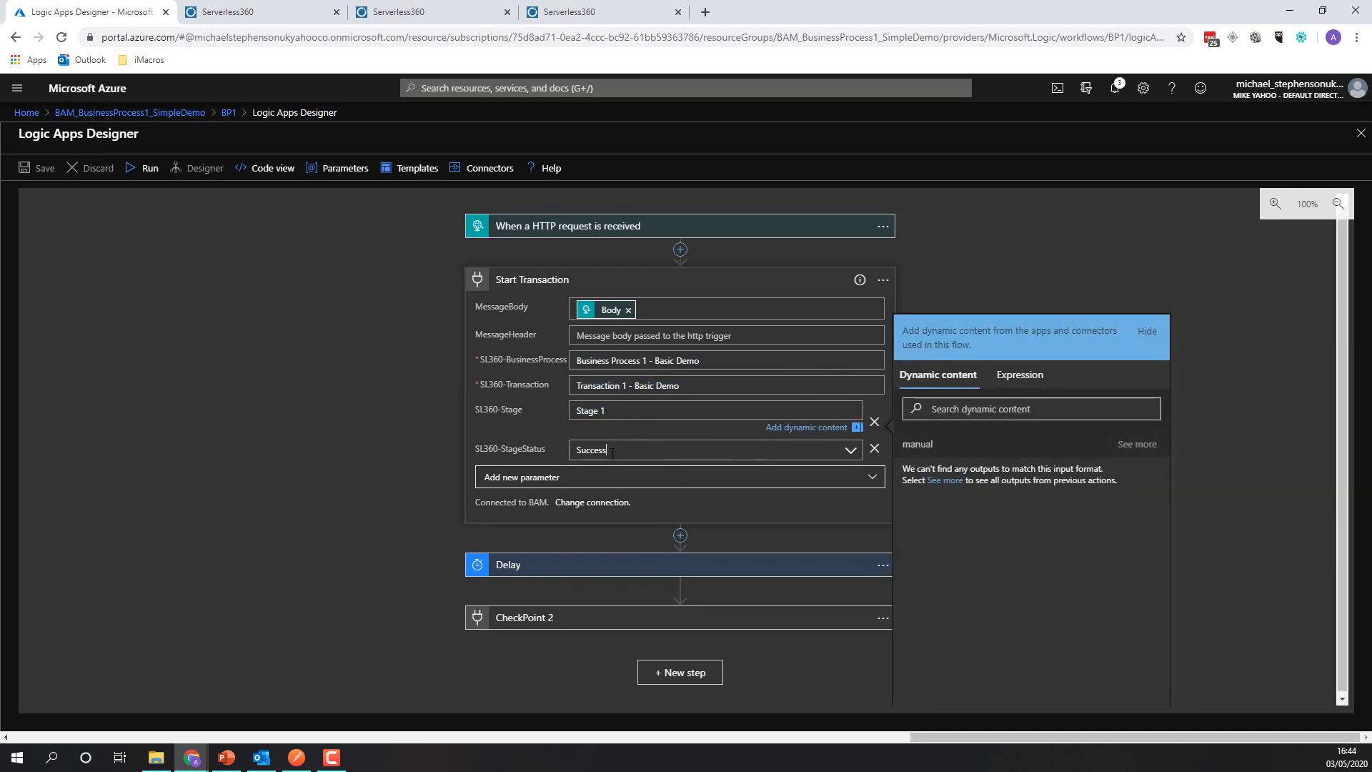
{"action": "left_click", "coordinate": [393, 379]}
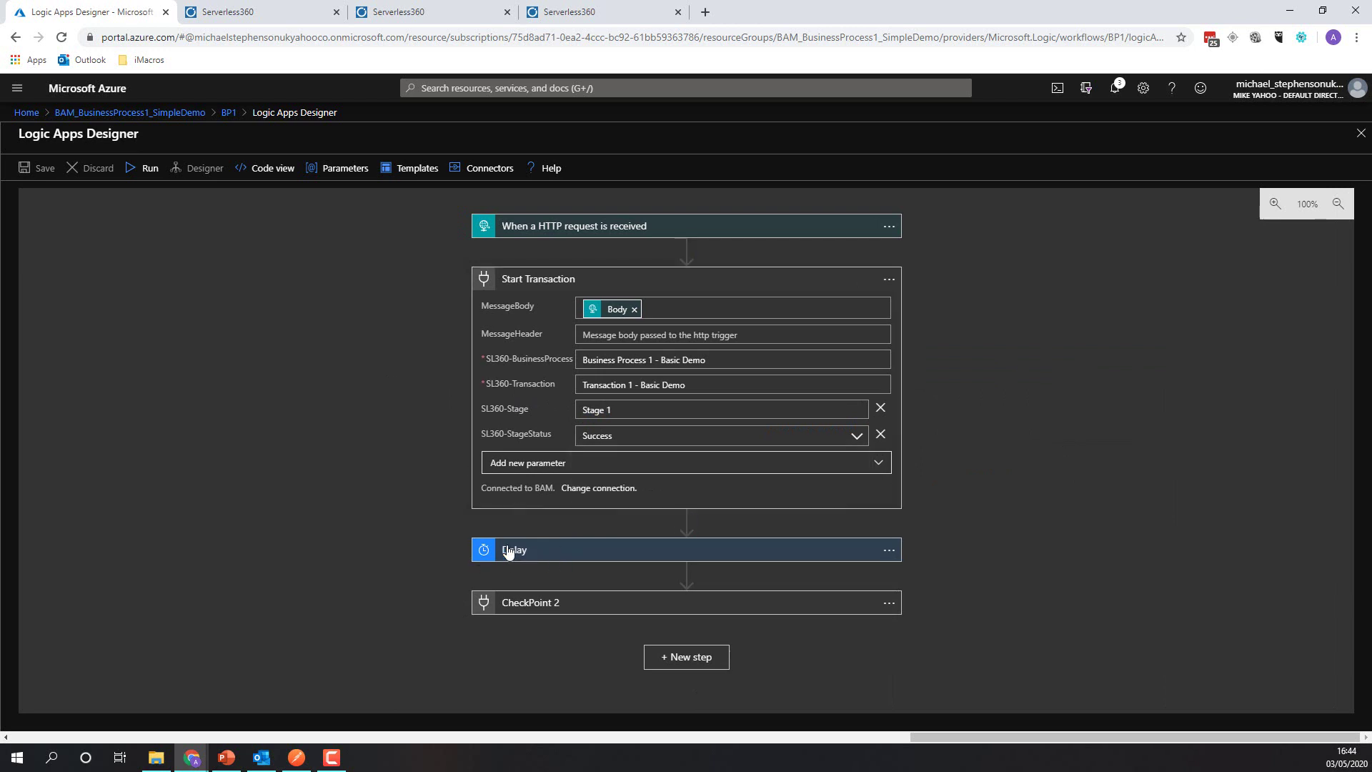
Examine the CheckPoint 2 action's transaction ID, stage and completion parameters, leaving both BAM actions collapsed.
{"action": "left_click", "coordinate": [523, 607]}
{"action": "scroll", "coordinate": [392, 541], "scroll_direction": "down", "scroll_amount": 2}
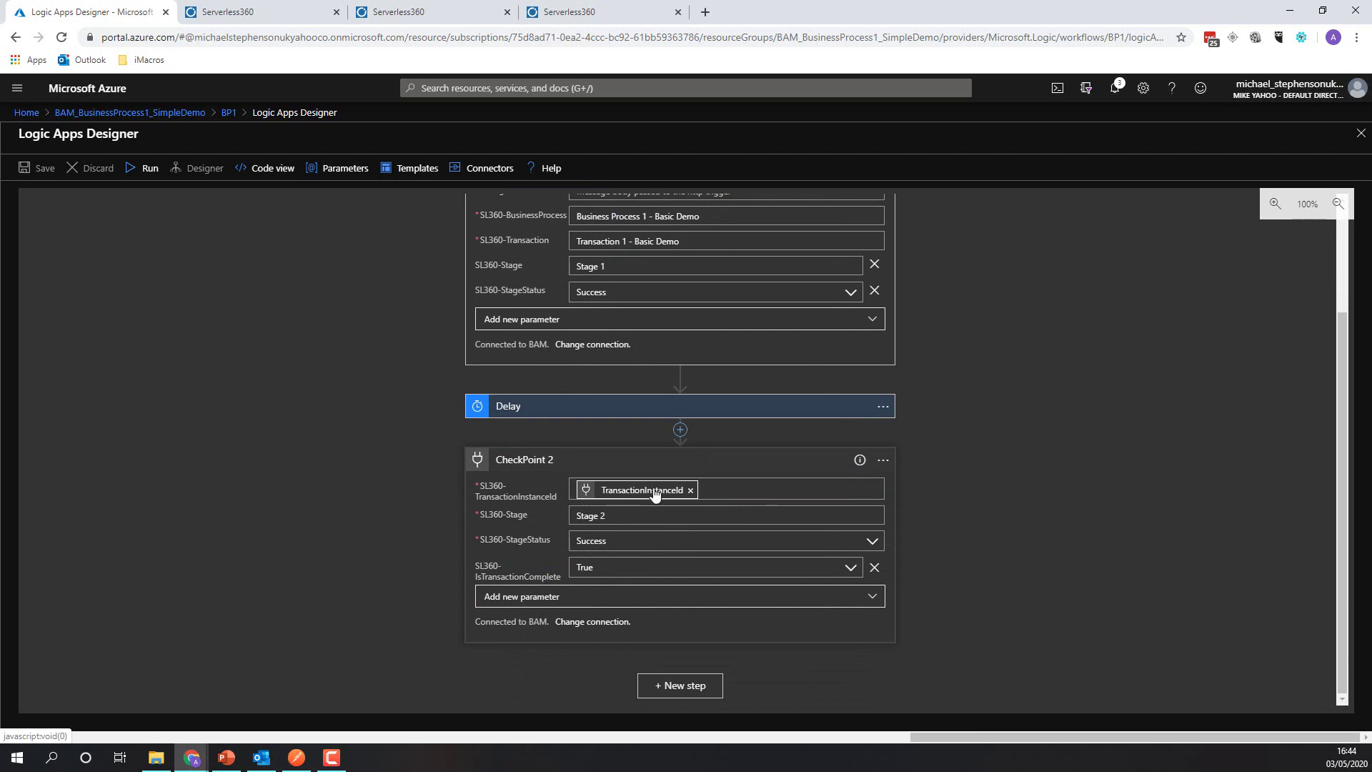
{"action": "scroll", "coordinate": [543, 359], "scroll_direction": "up", "scroll_amount": 1}
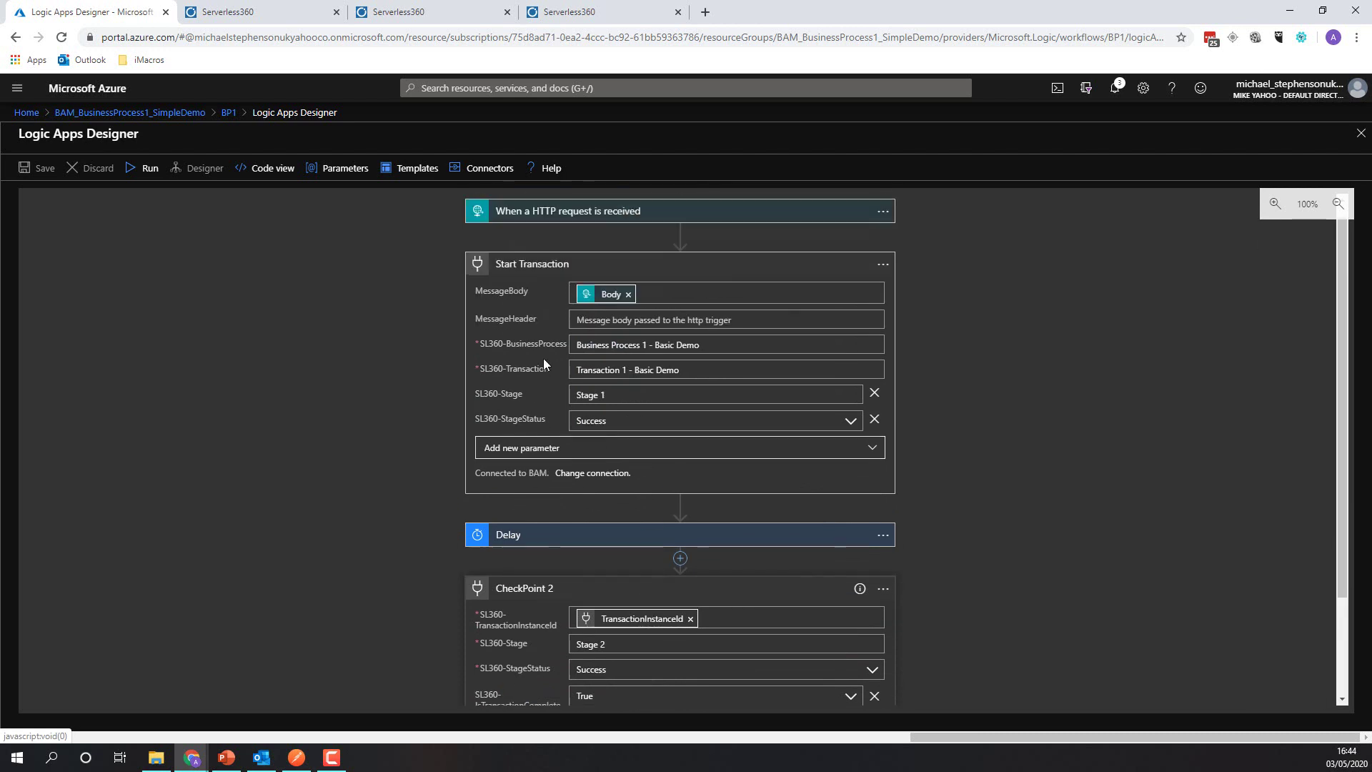
{"action": "scroll", "coordinate": [543, 359], "scroll_direction": "up", "scroll_amount": 1}
{"action": "left_click", "coordinate": [536, 279]}
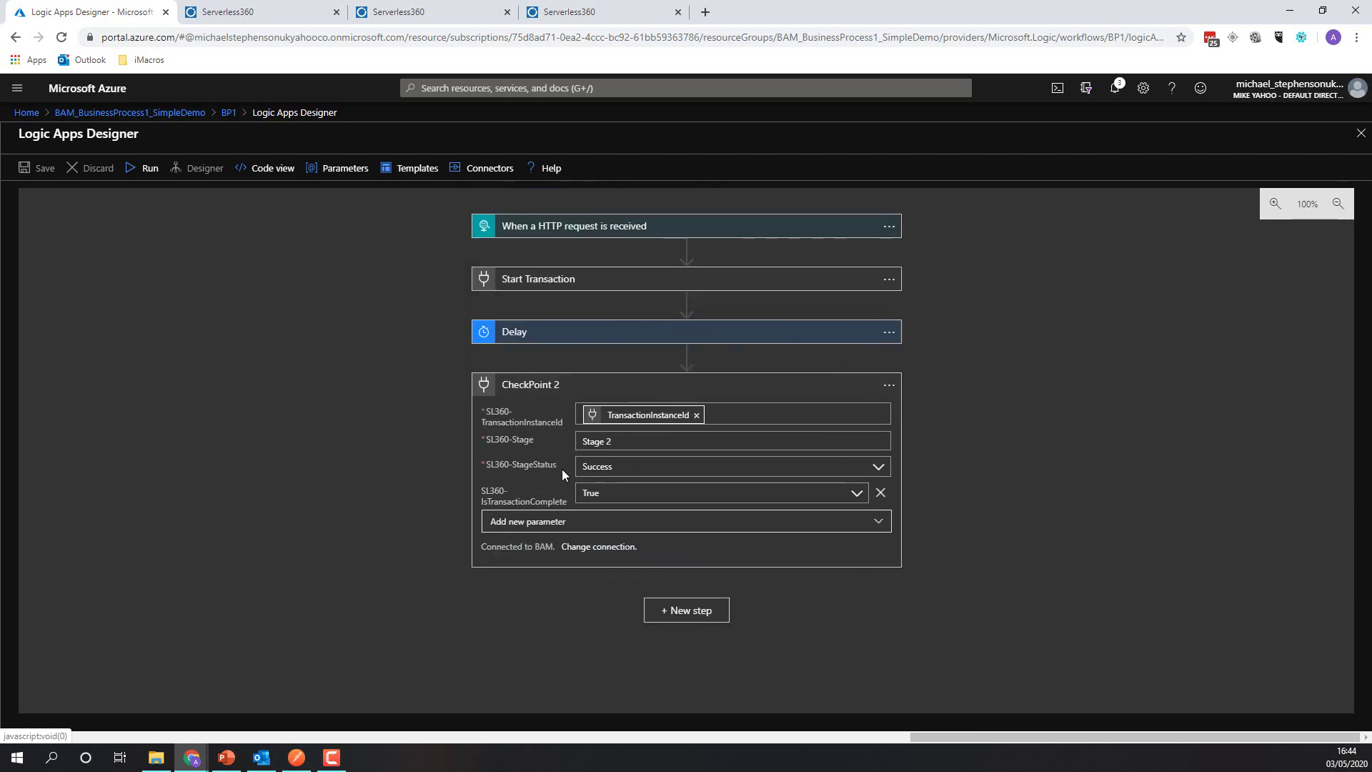
{"action": "triple_click", "coordinate": [584, 441]}
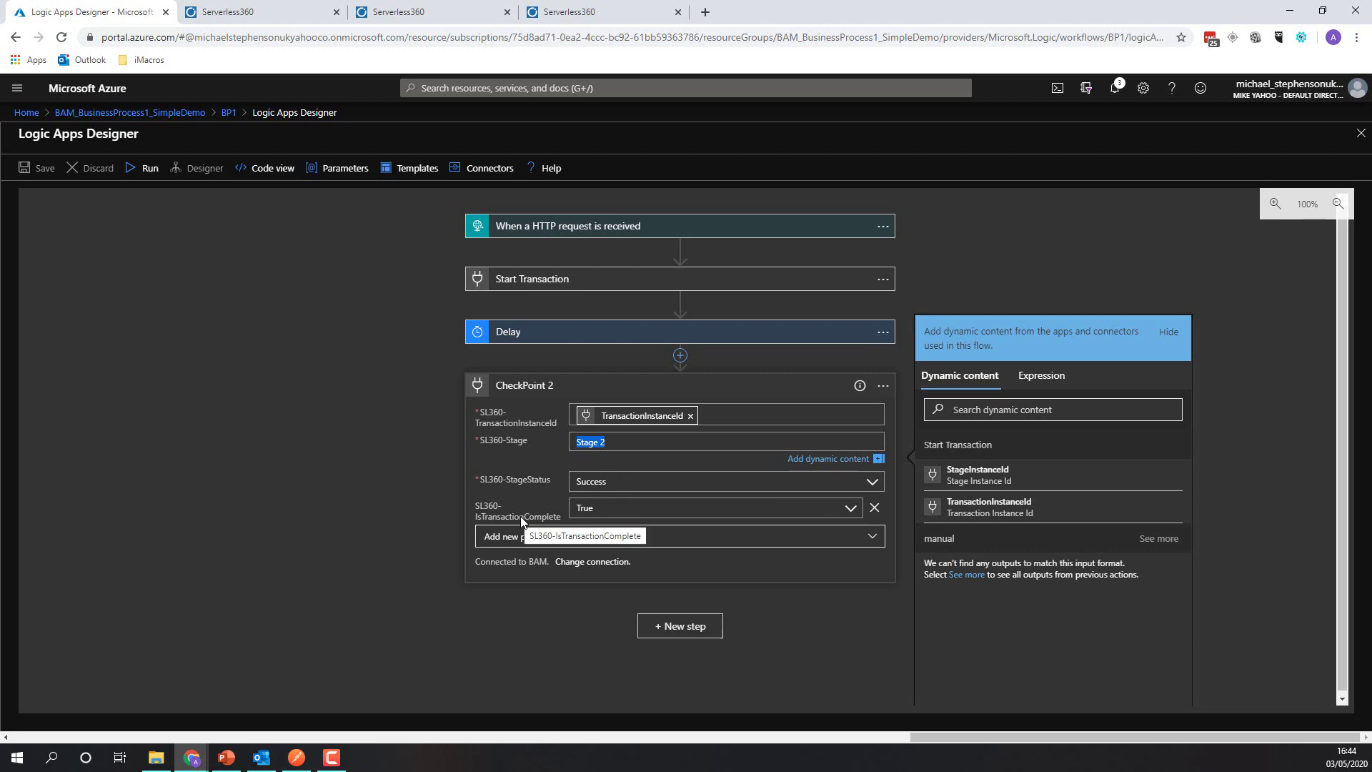
{"action": "left_click", "coordinate": [548, 389]}
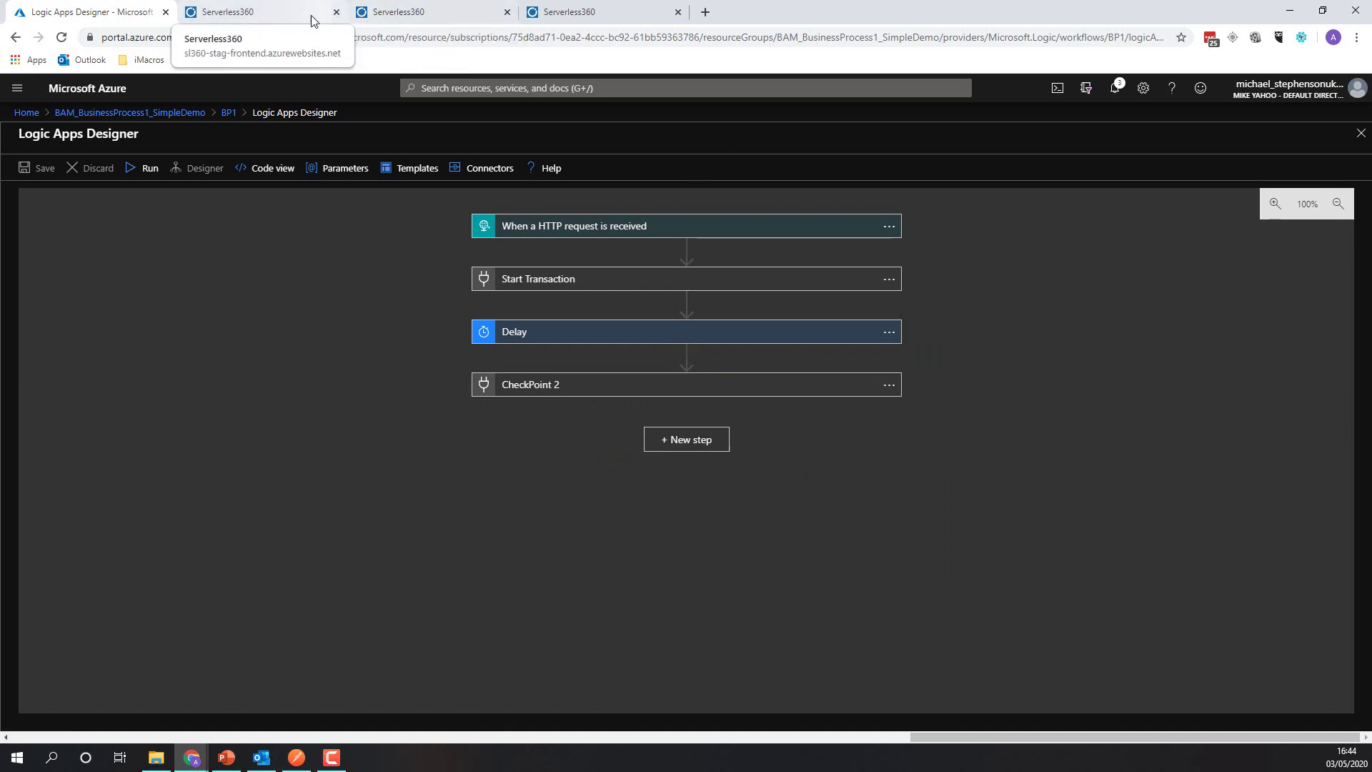
Switch to Serverless360 and view the run history of the BP1 logic app in the Business Process 1 composite application.
{"action": "left_click", "coordinate": [286, 13]}
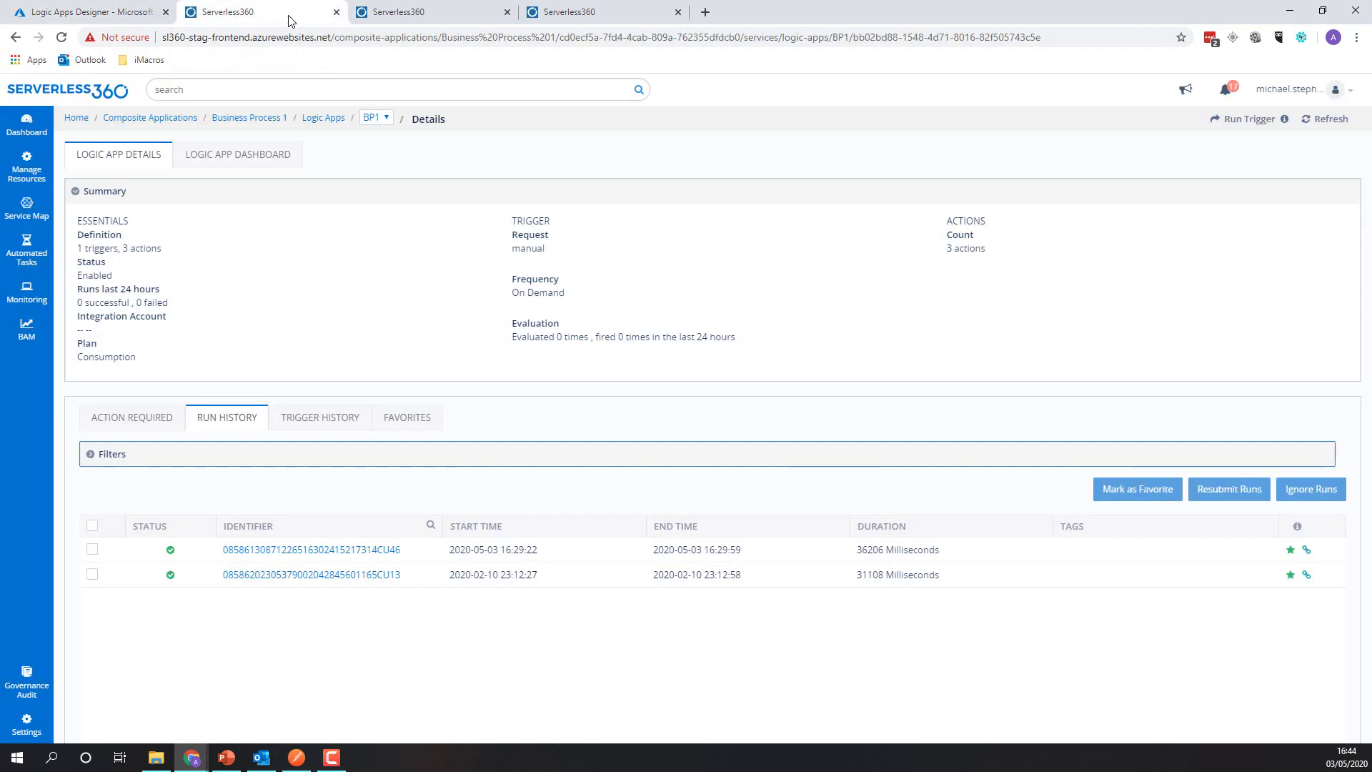
{"action": "left_click", "coordinate": [142, 119]}
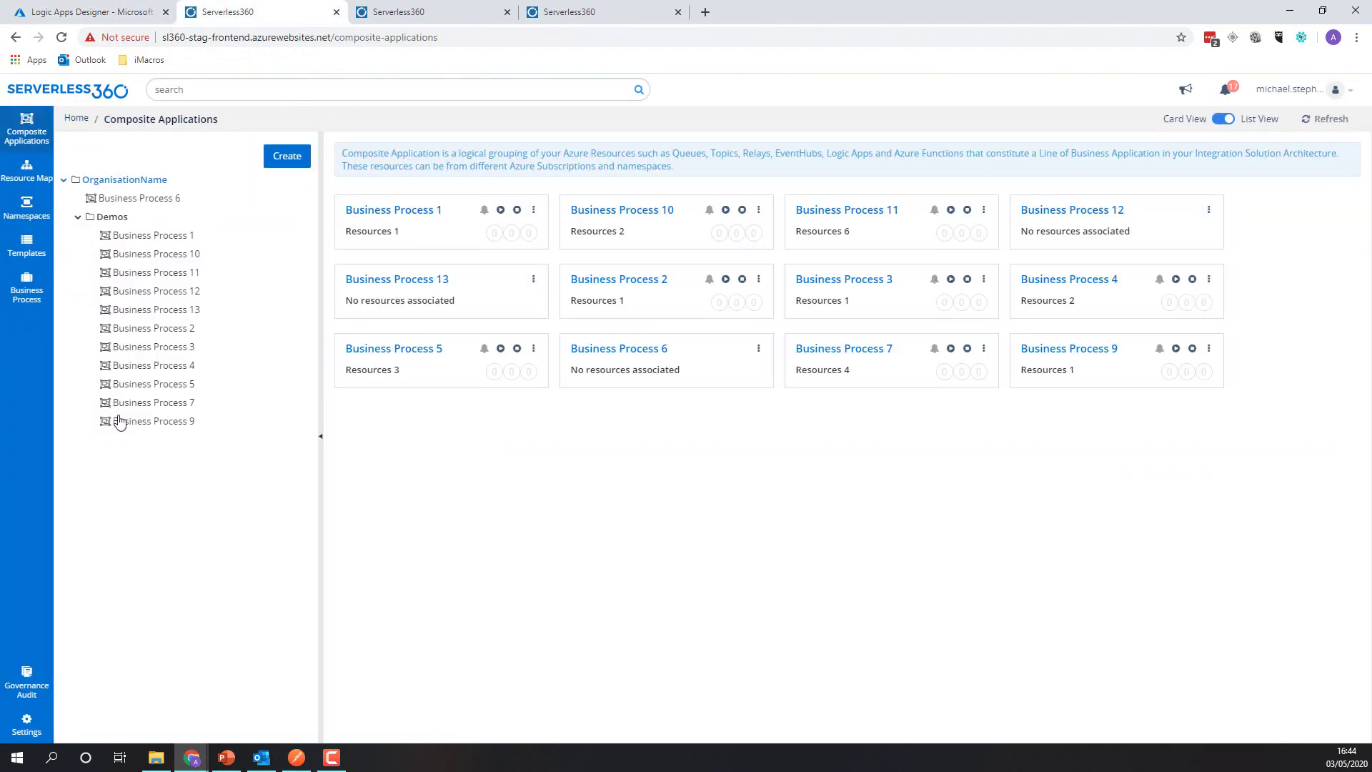
{"action": "left_click", "coordinate": [117, 237]}
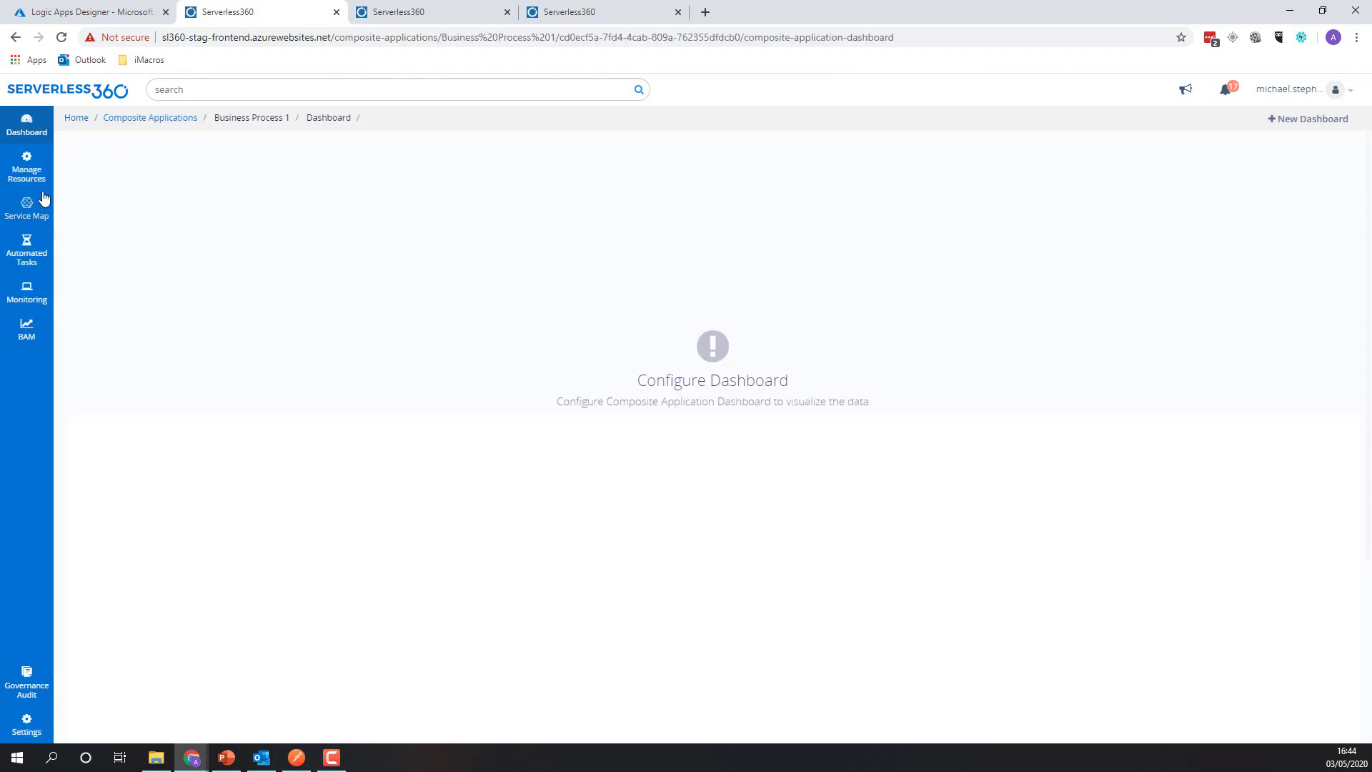
{"action": "left_click", "coordinate": [27, 174]}
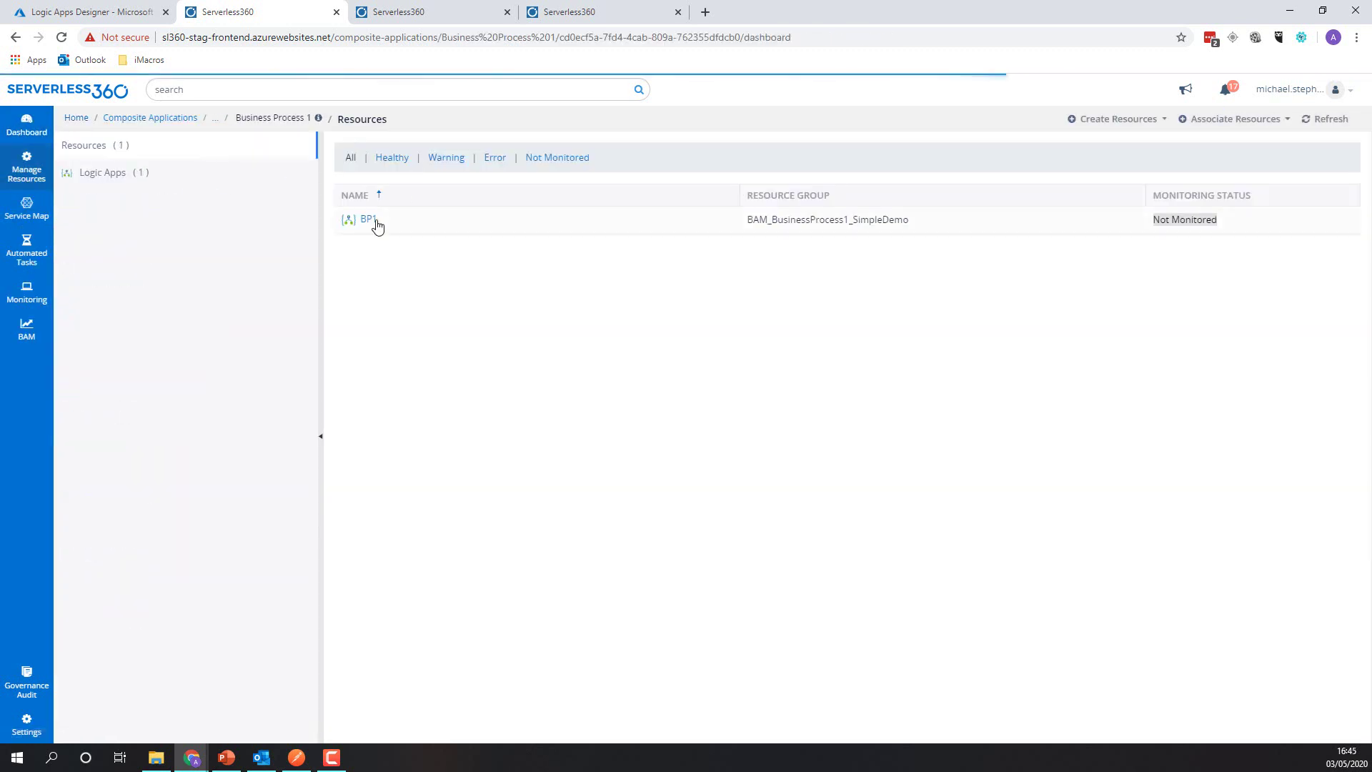
{"action": "left_click", "coordinate": [368, 221]}
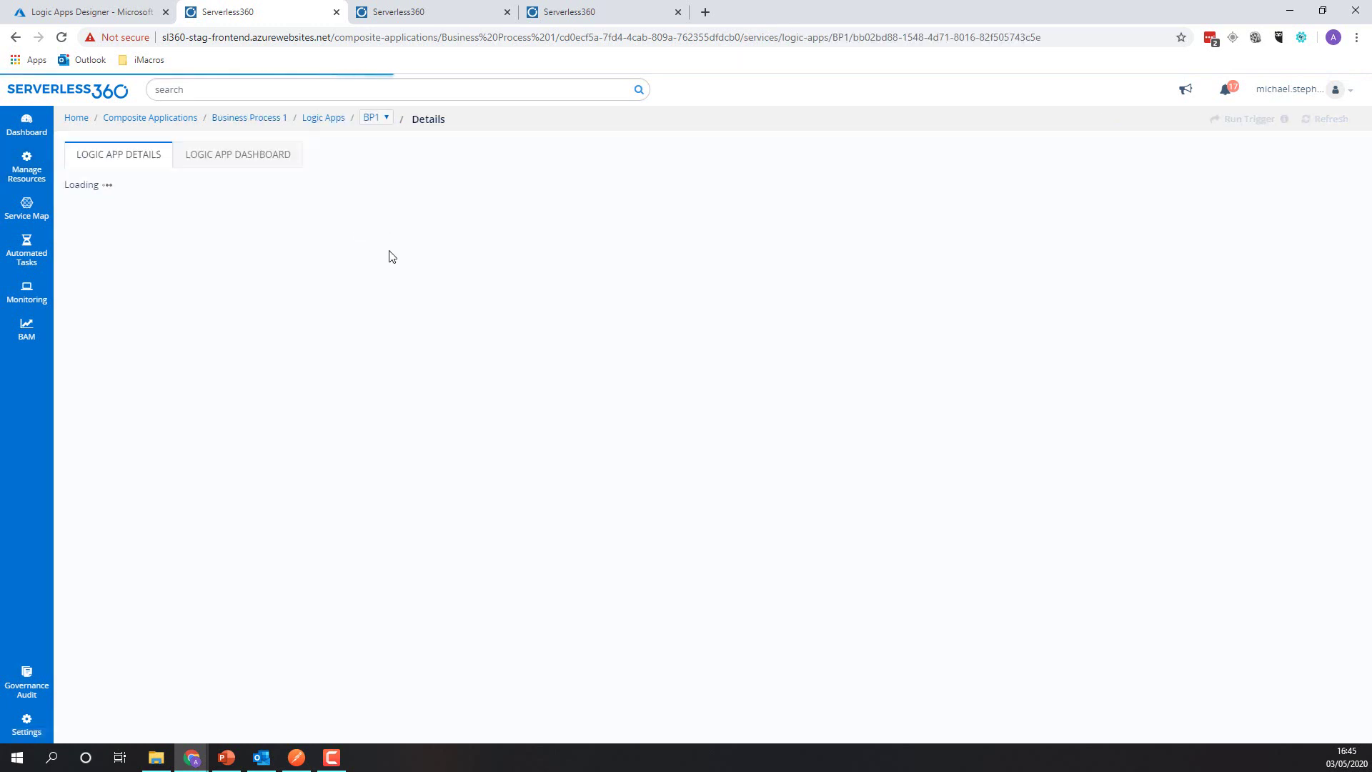
{"action": "left_click", "coordinate": [237, 427]}
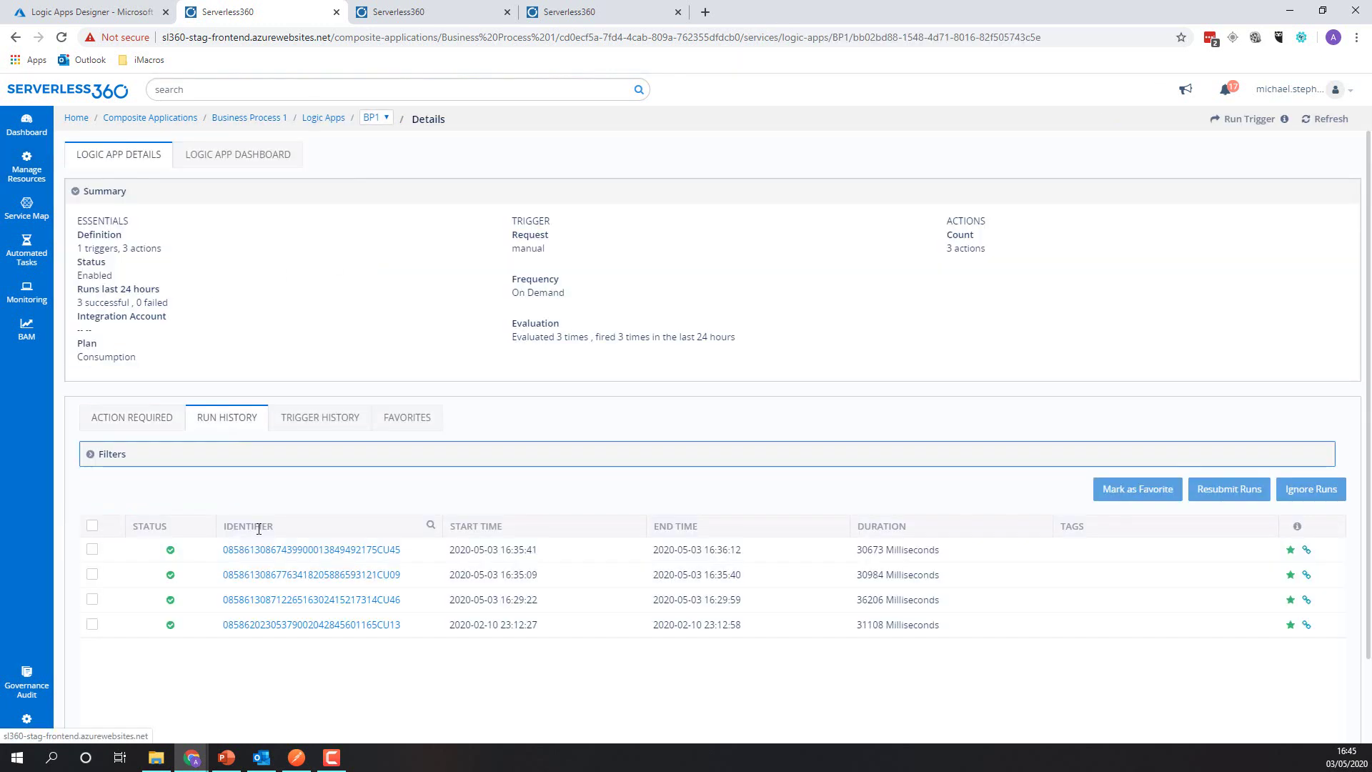
Look through the BP1 logic app's dashboard charts and open the BAM transaction search for Business Process 1.
{"action": "left_click", "coordinate": [240, 154]}
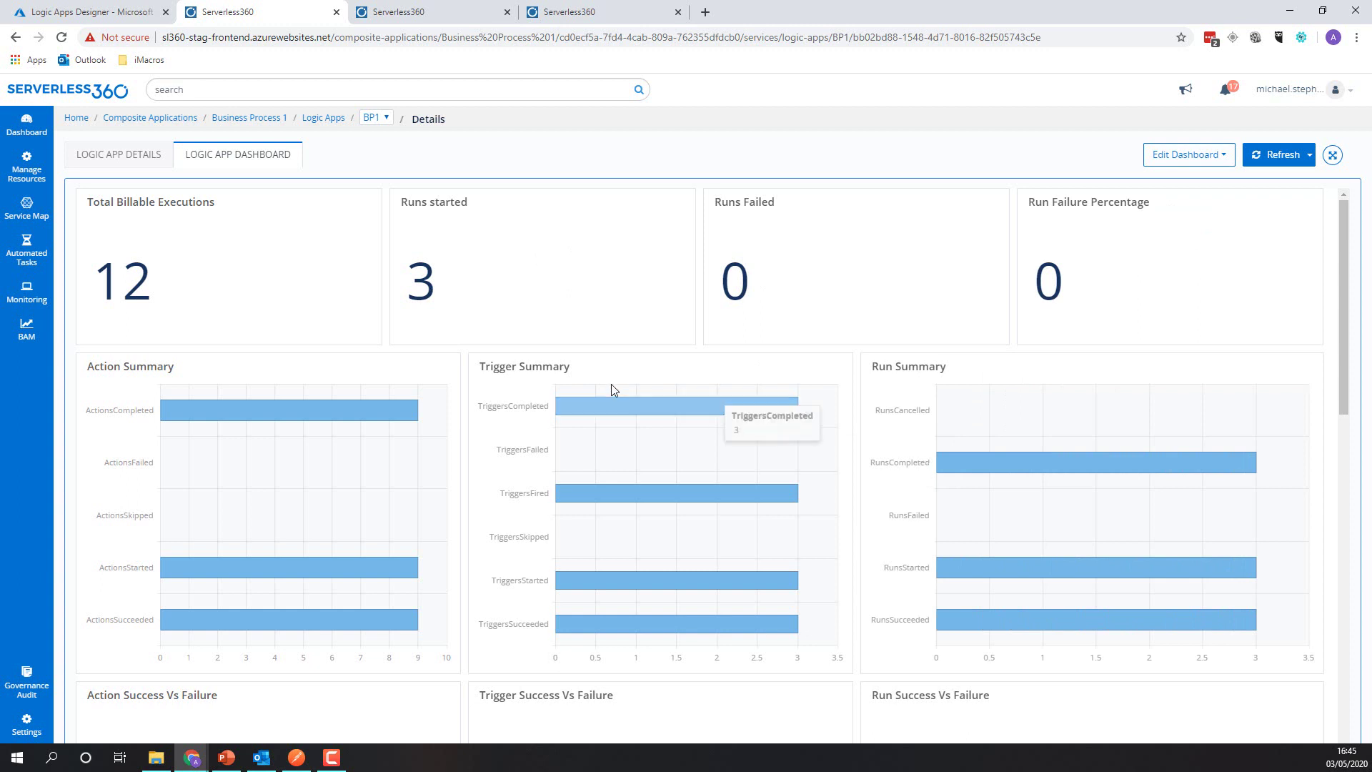
{"action": "scroll", "coordinate": [526, 336], "scroll_direction": "down", "scroll_amount": 12}
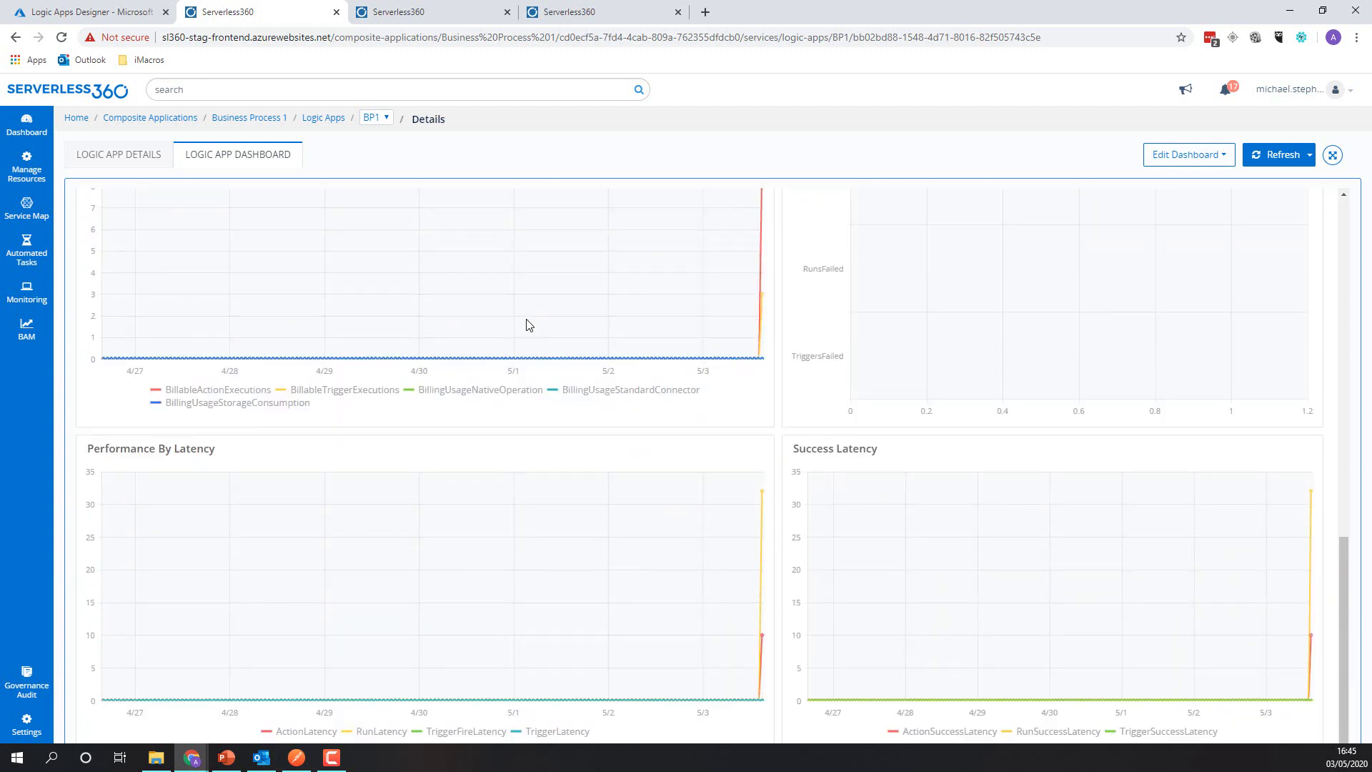
{"action": "mouse_move", "coordinate": [28, 286]}
{"action": "left_click", "coordinate": [28, 332]}
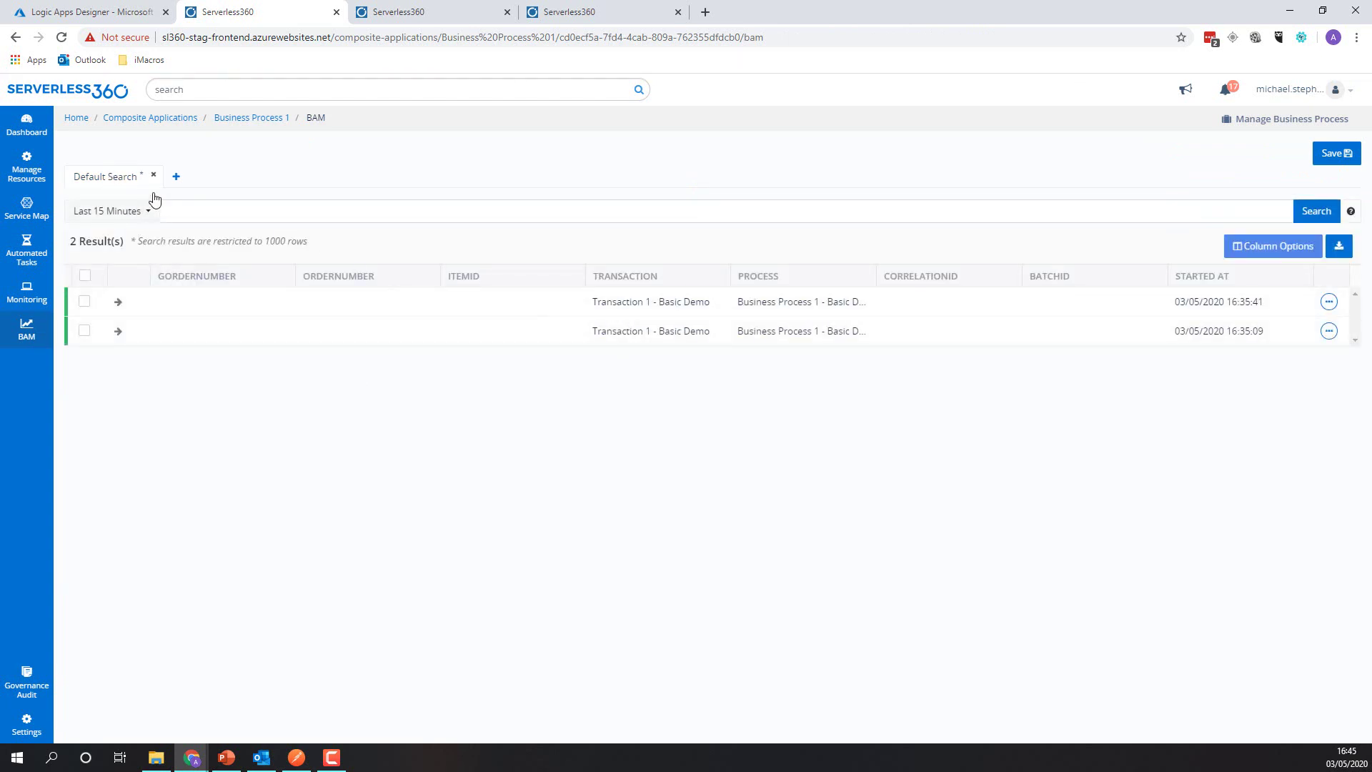
Switch back to the Azure portal, run the BP1 logic app from the designer and dismiss the notification.
{"action": "left_click", "coordinate": [54, 13]}
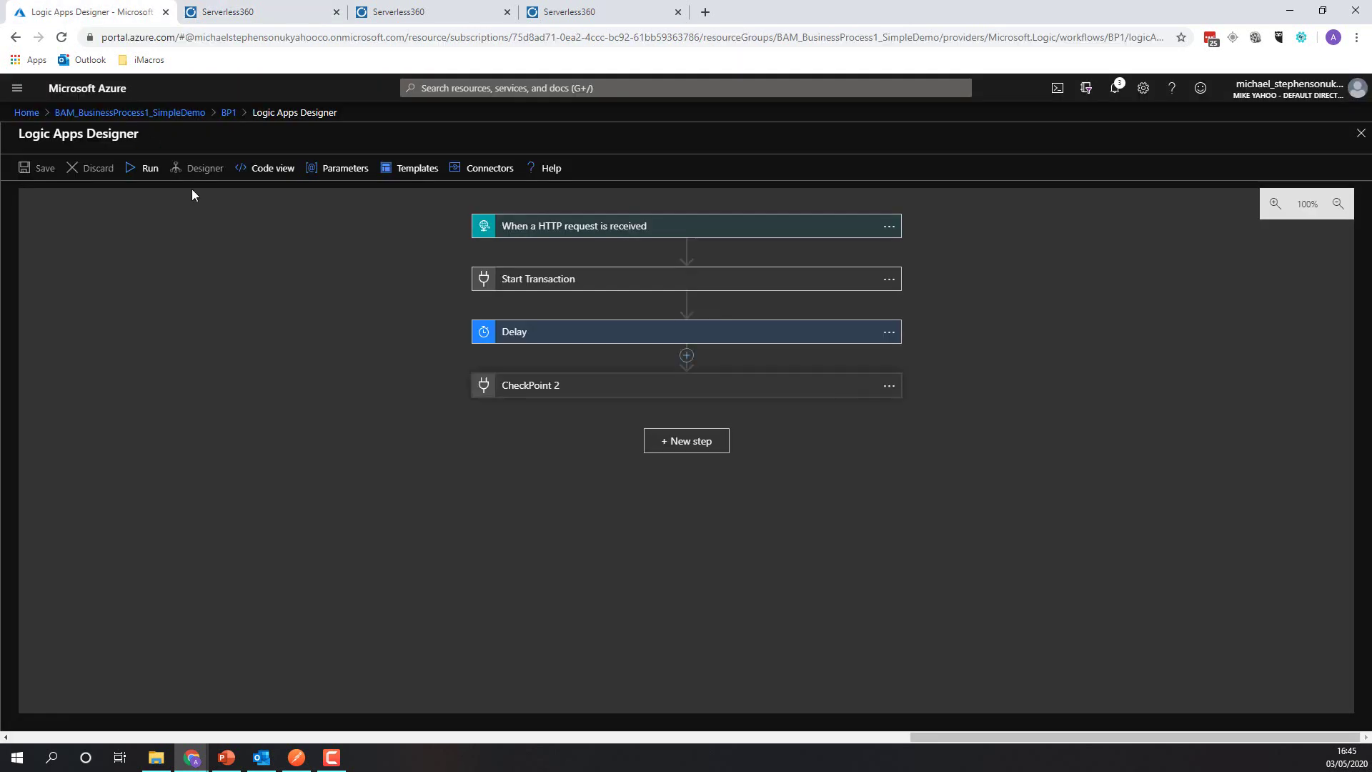
{"action": "left_click", "coordinate": [138, 172]}
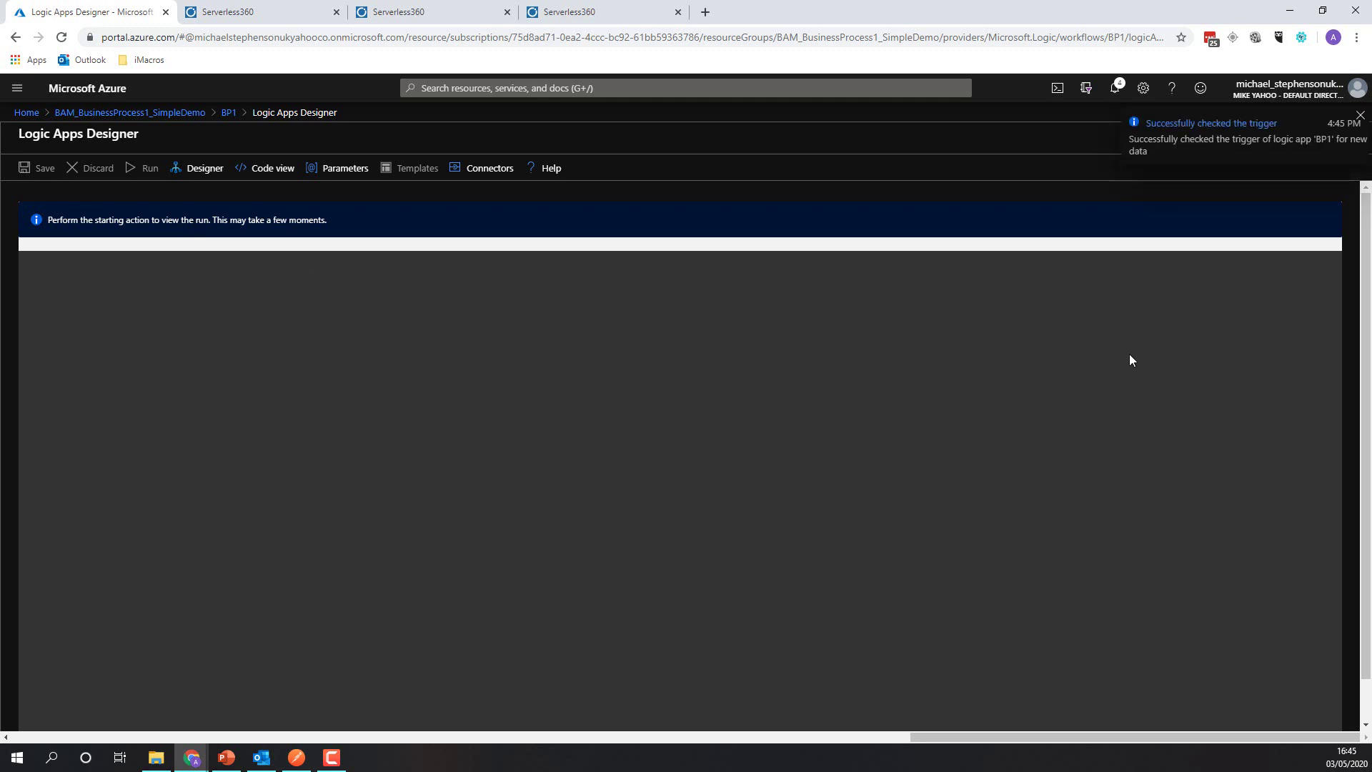
{"action": "left_click", "coordinate": [1360, 115]}
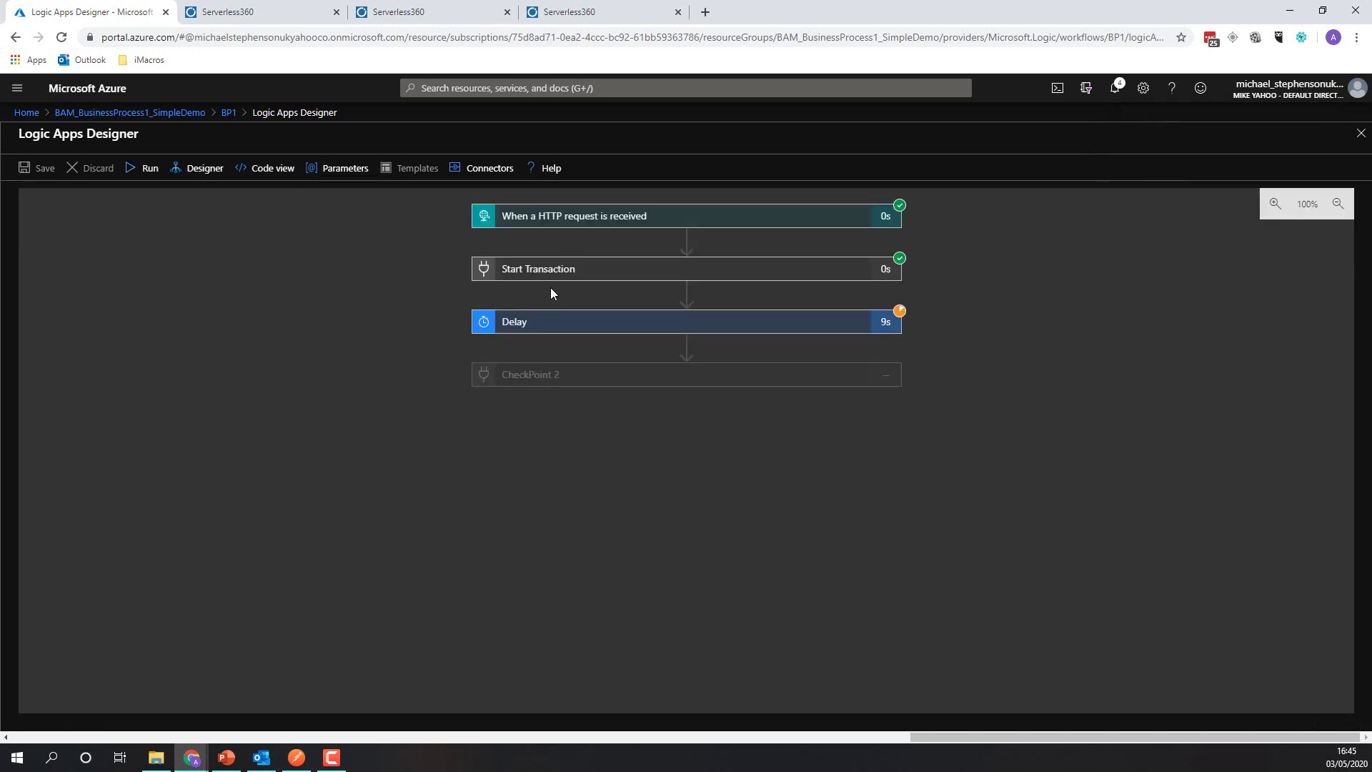
Switch to Serverless360, refresh the BAM search for the last 15 minutes and open the newest transaction's message flow graph.
{"action": "left_click", "coordinate": [397, 12]}
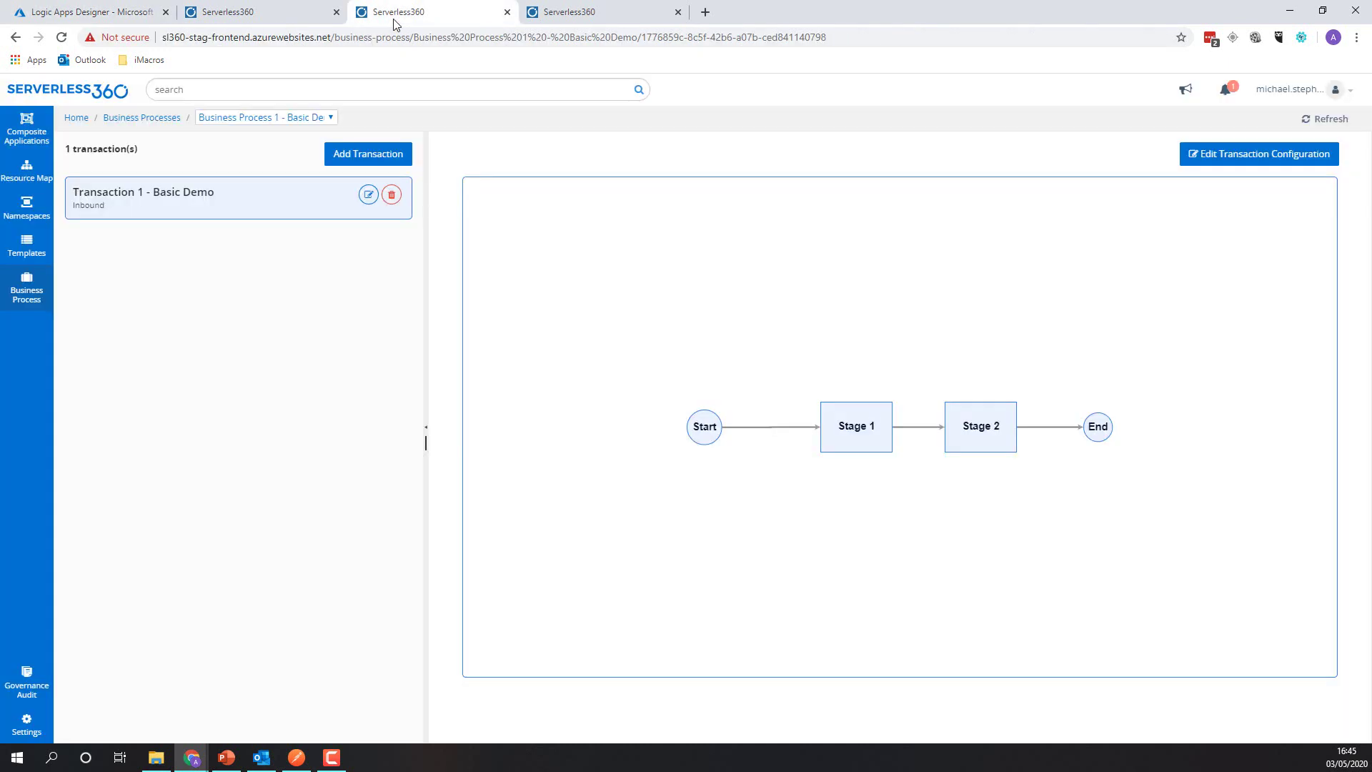
{"action": "left_click", "coordinate": [296, 13]}
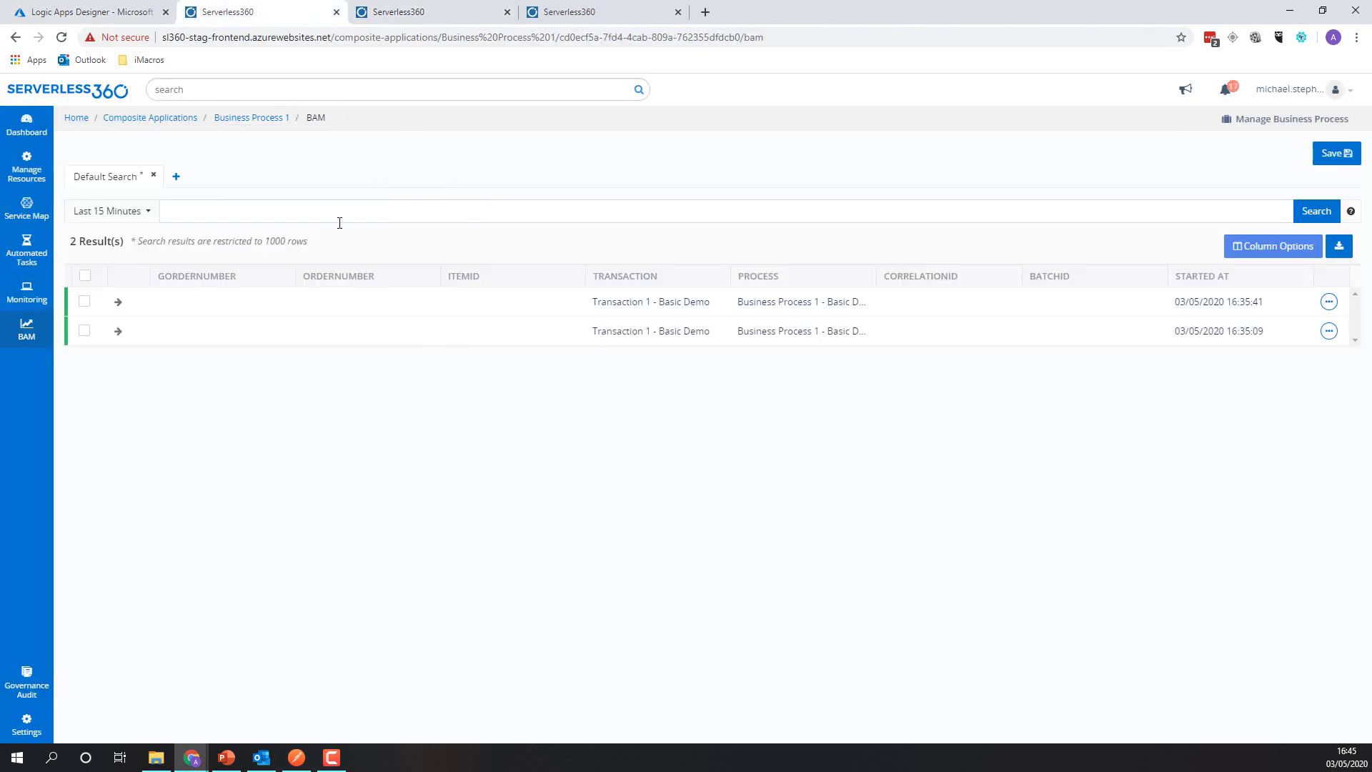
{"action": "left_click", "coordinate": [1323, 213]}
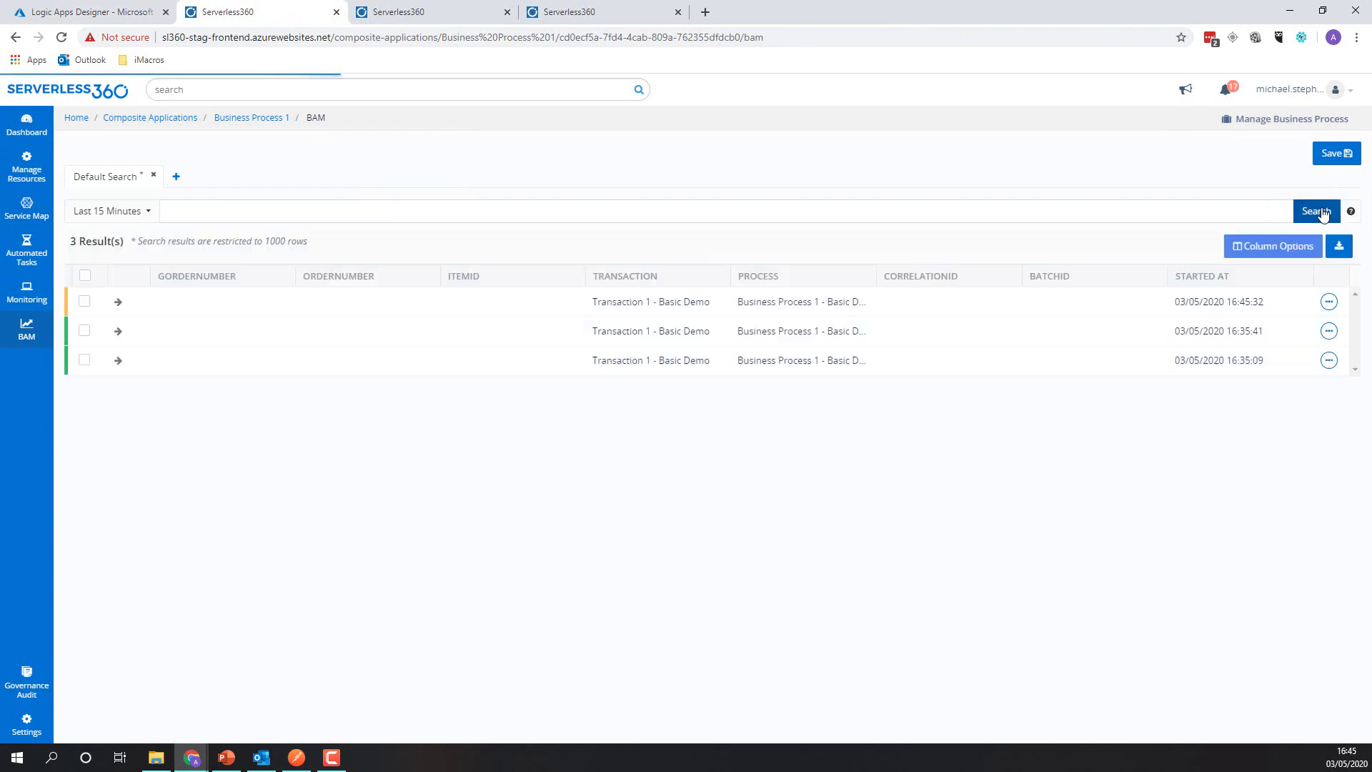
{"action": "left_click", "coordinate": [525, 309]}
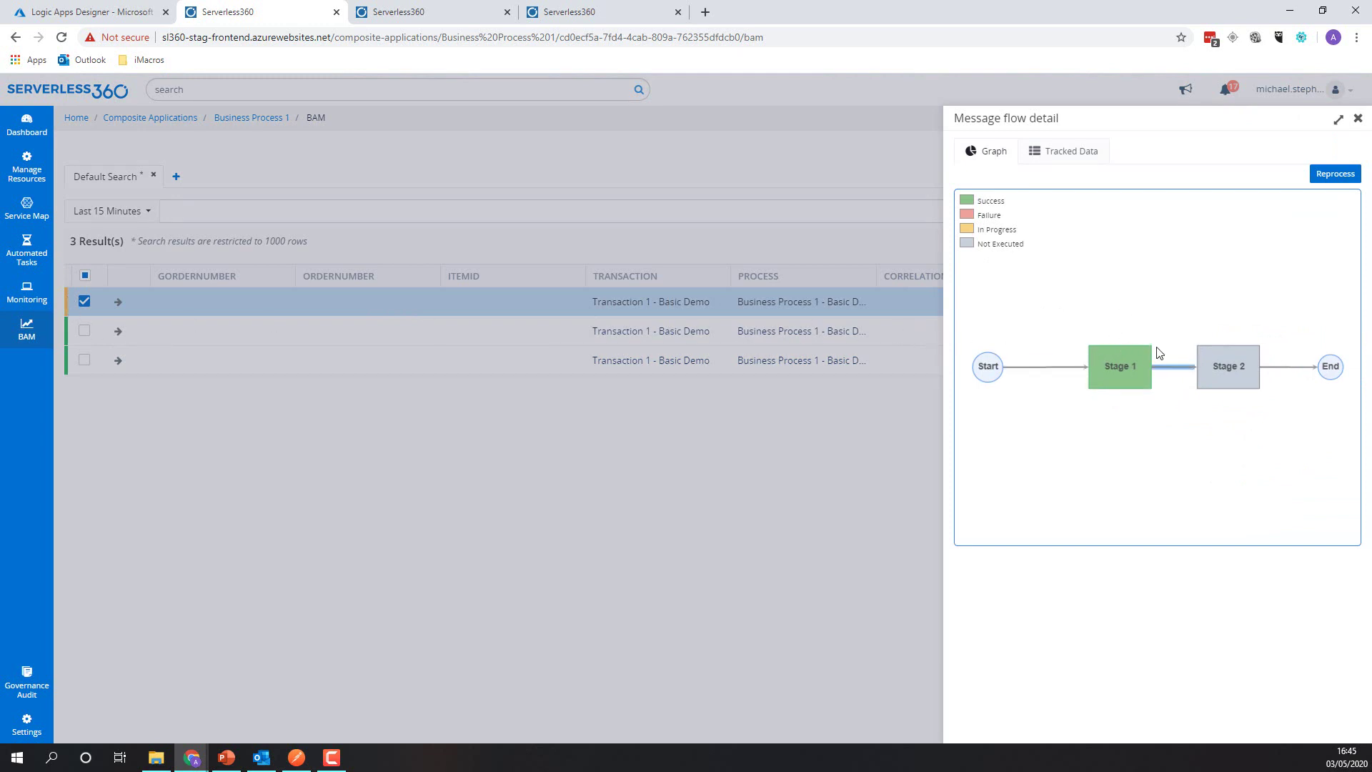
View the Stage 1 details of the newest transaction and close its message flow.
{"action": "left_click", "coordinate": [1119, 372]}
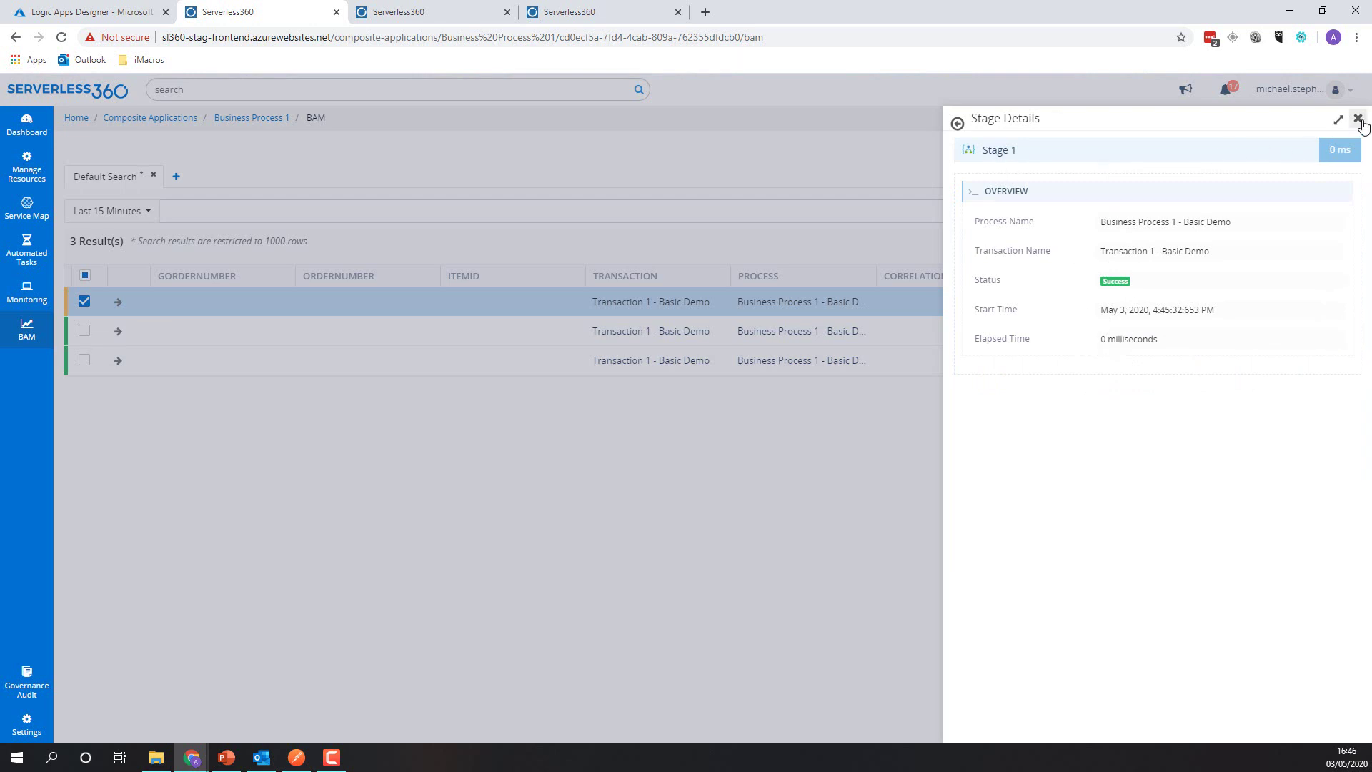
{"action": "left_click", "coordinate": [957, 124]}
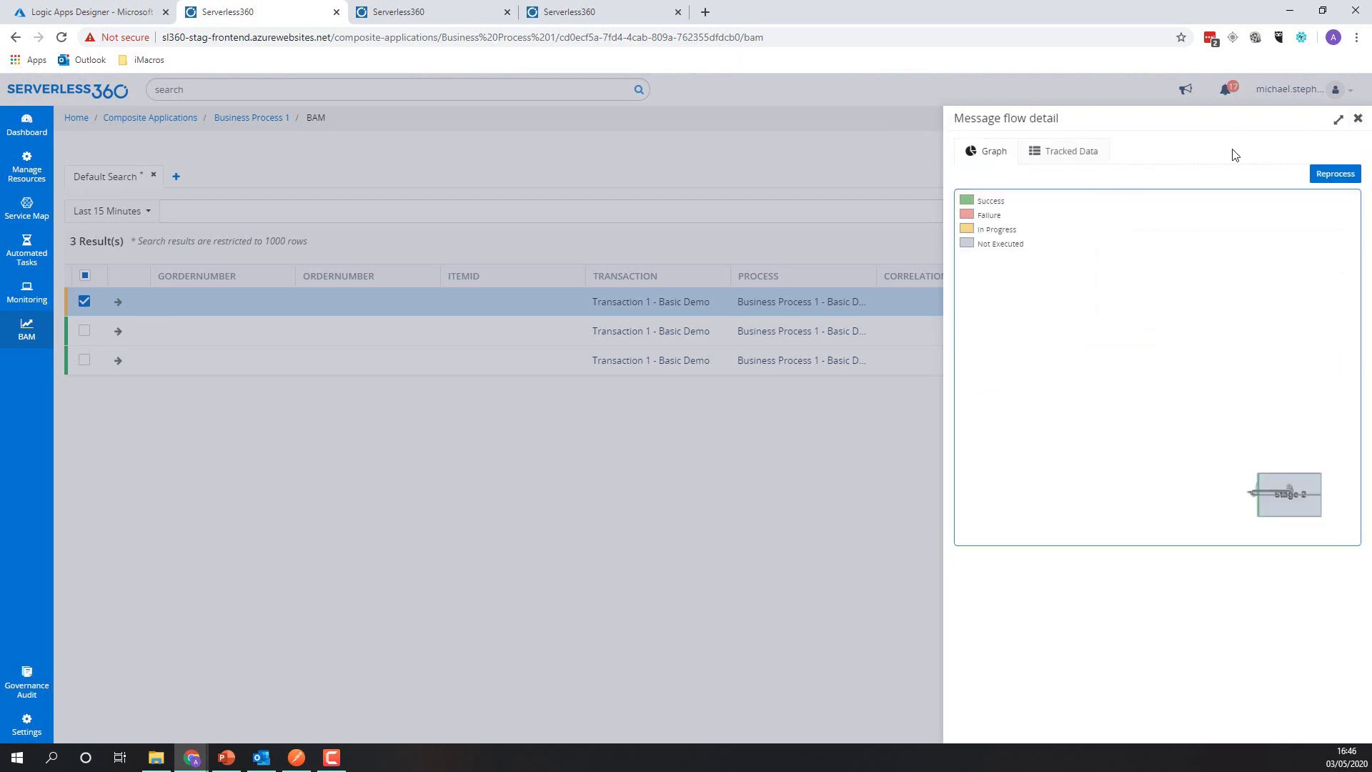
{"action": "left_click", "coordinate": [1357, 119]}
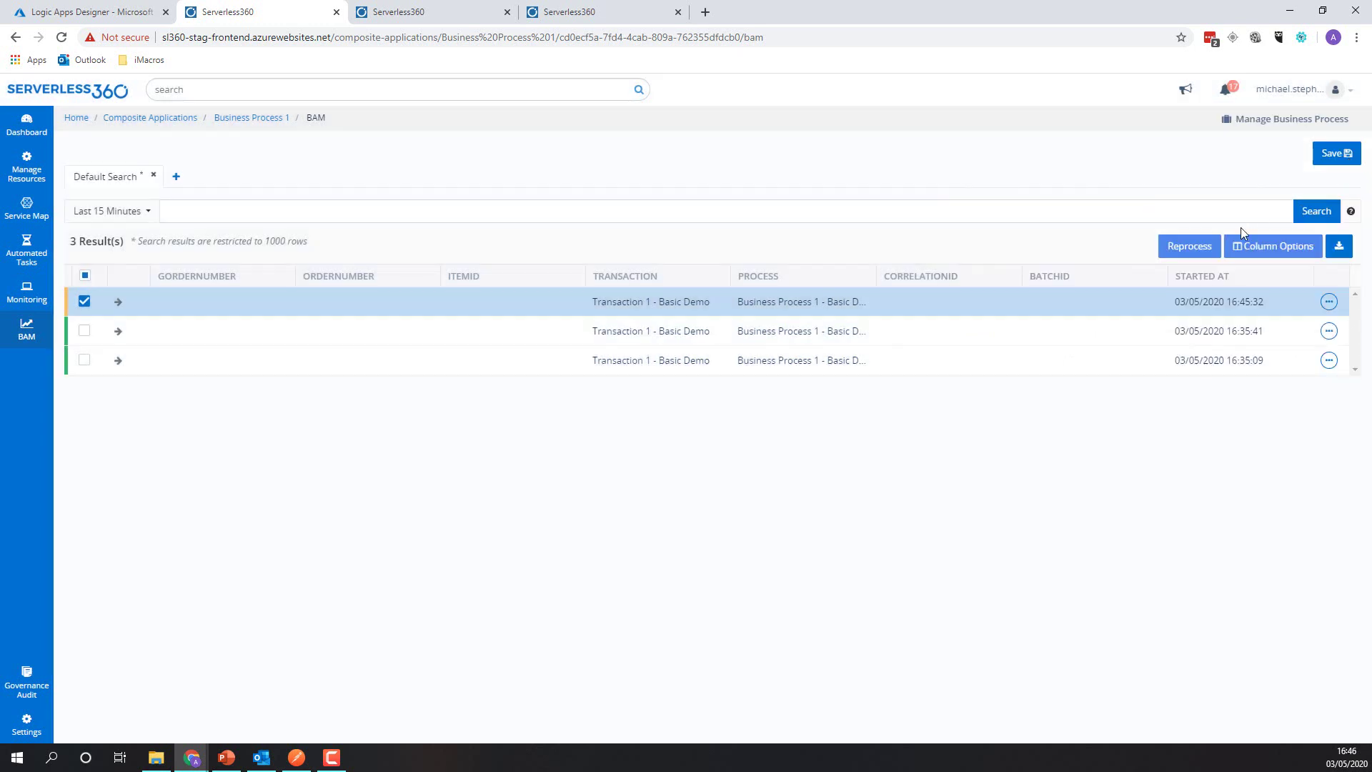
Refresh the BAM search and check the BP1 run in the Azure portal designer, returning to Serverless360.
{"action": "left_click", "coordinate": [1312, 208]}
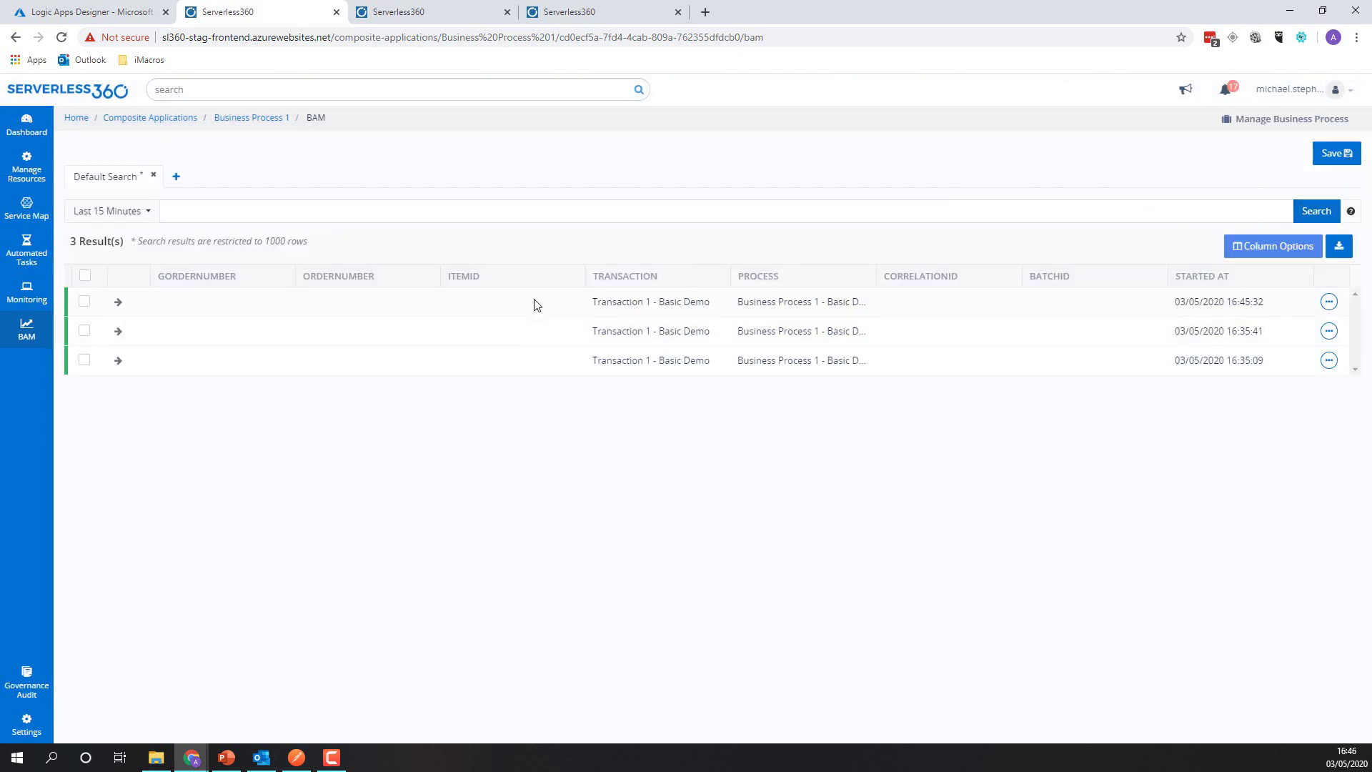
{"action": "left_click", "coordinate": [107, 12]}
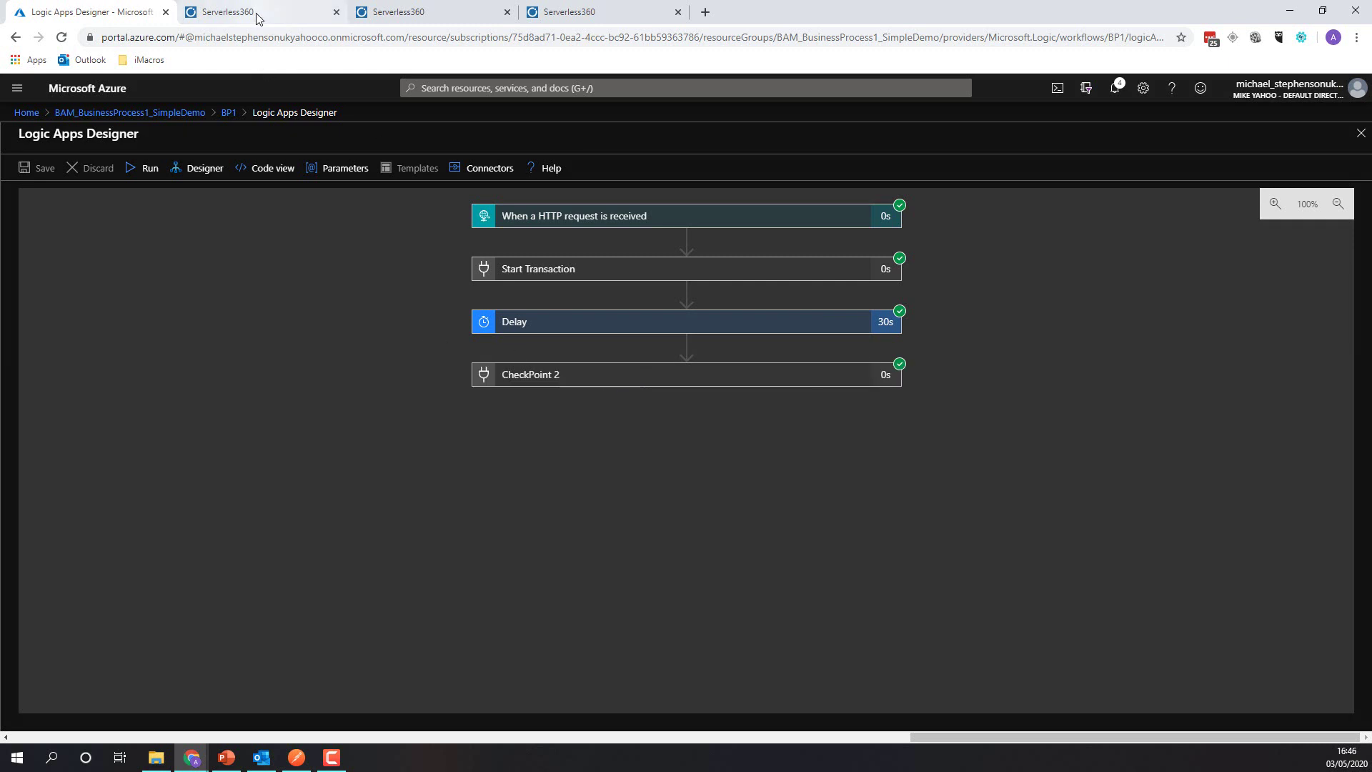
{"action": "left_click", "coordinate": [395, 12]}
{"action": "left_click", "coordinate": [283, 19]}
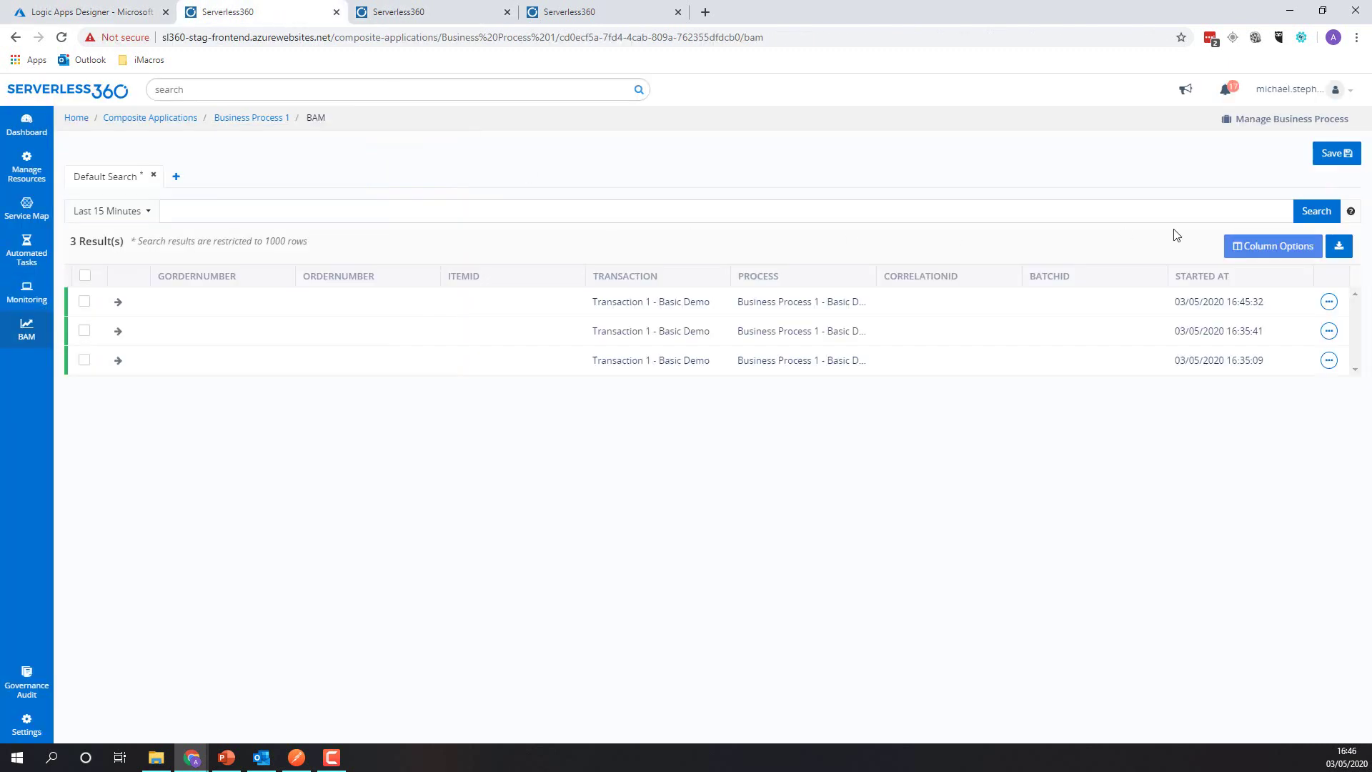
Rerun the BAM transaction search and open the message flow graph of the newest Transaction 1 - Basic Demo entry.
{"action": "left_click", "coordinate": [1316, 211]}
{"action": "left_click", "coordinate": [1313, 212]}
{"action": "left_click", "coordinate": [544, 310]}
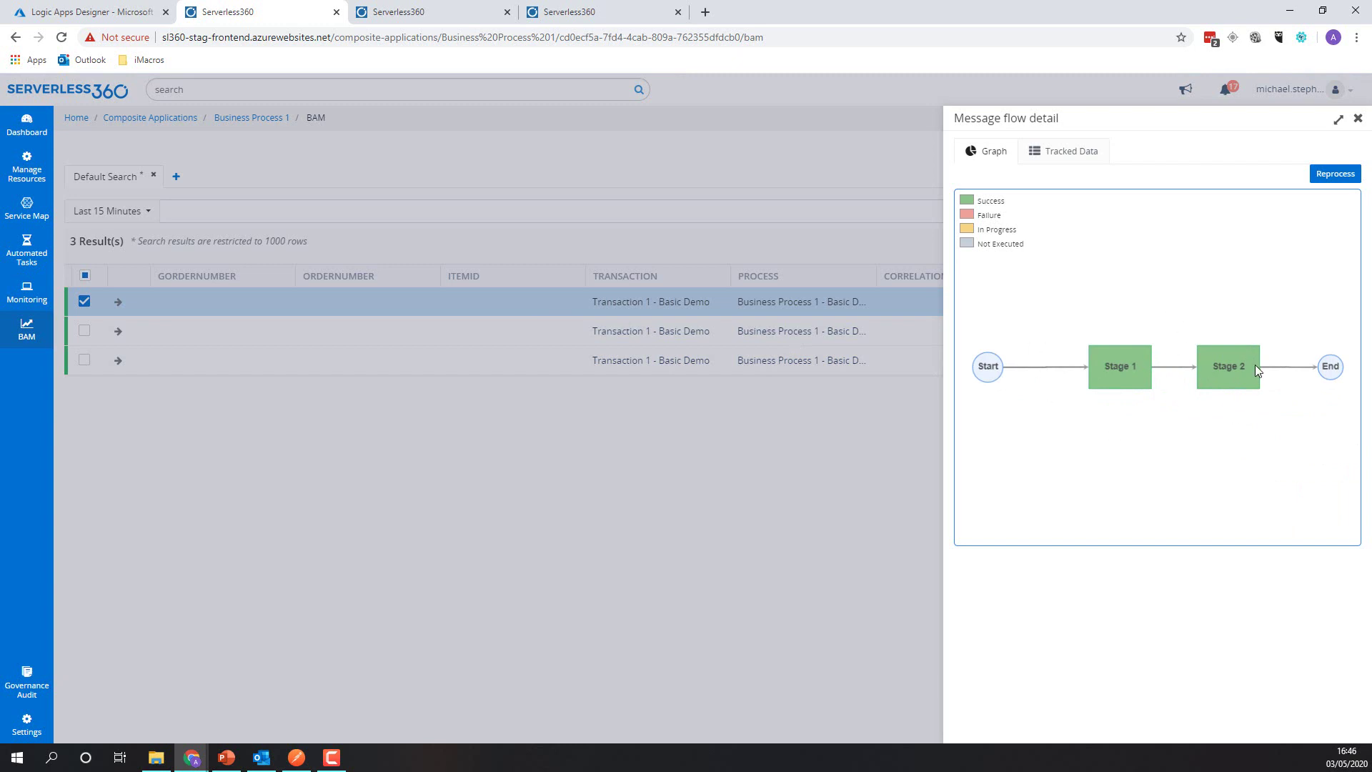
Examine the Stage 2 details and review the newest transaction's message flow graph again, leaving it closed.
{"action": "left_click", "coordinate": [1243, 372]}
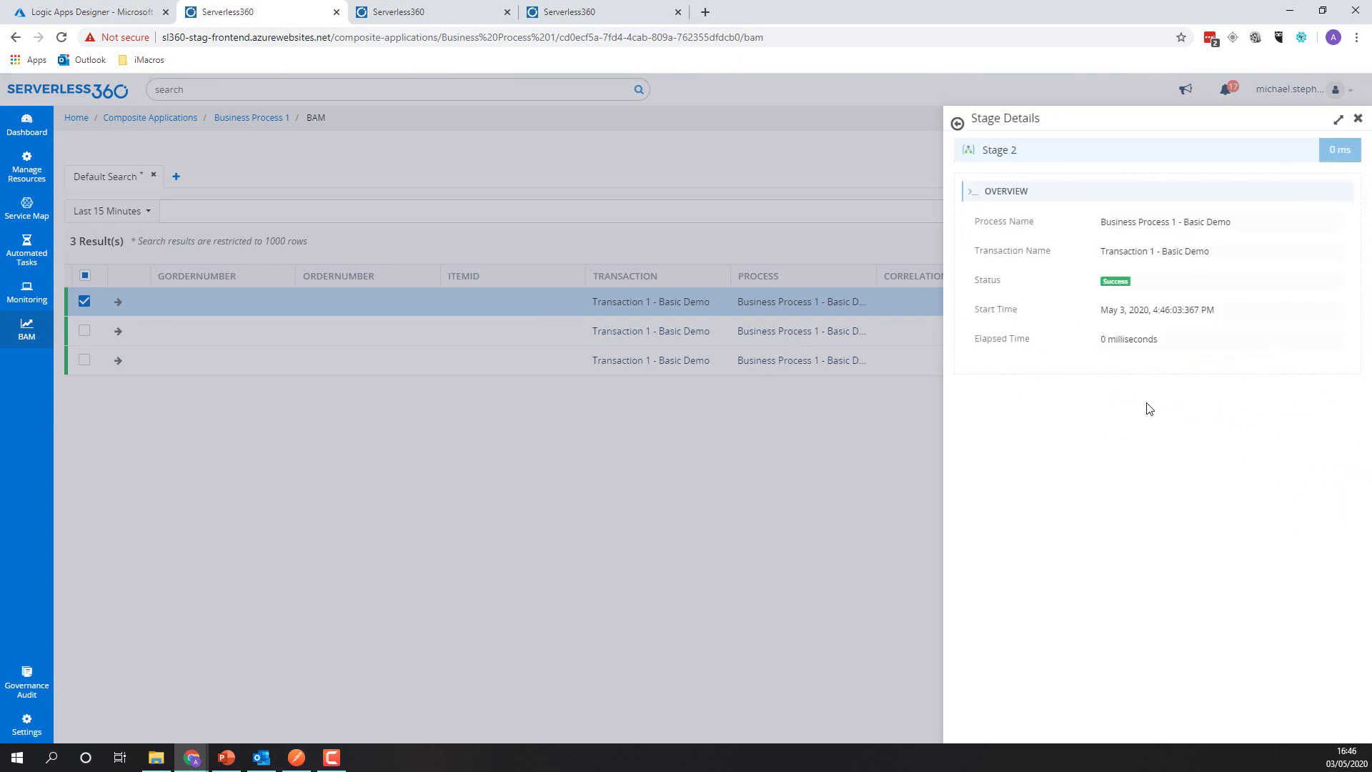
{"action": "left_click", "coordinate": [957, 123]}
{"action": "left_click", "coordinate": [1358, 118]}
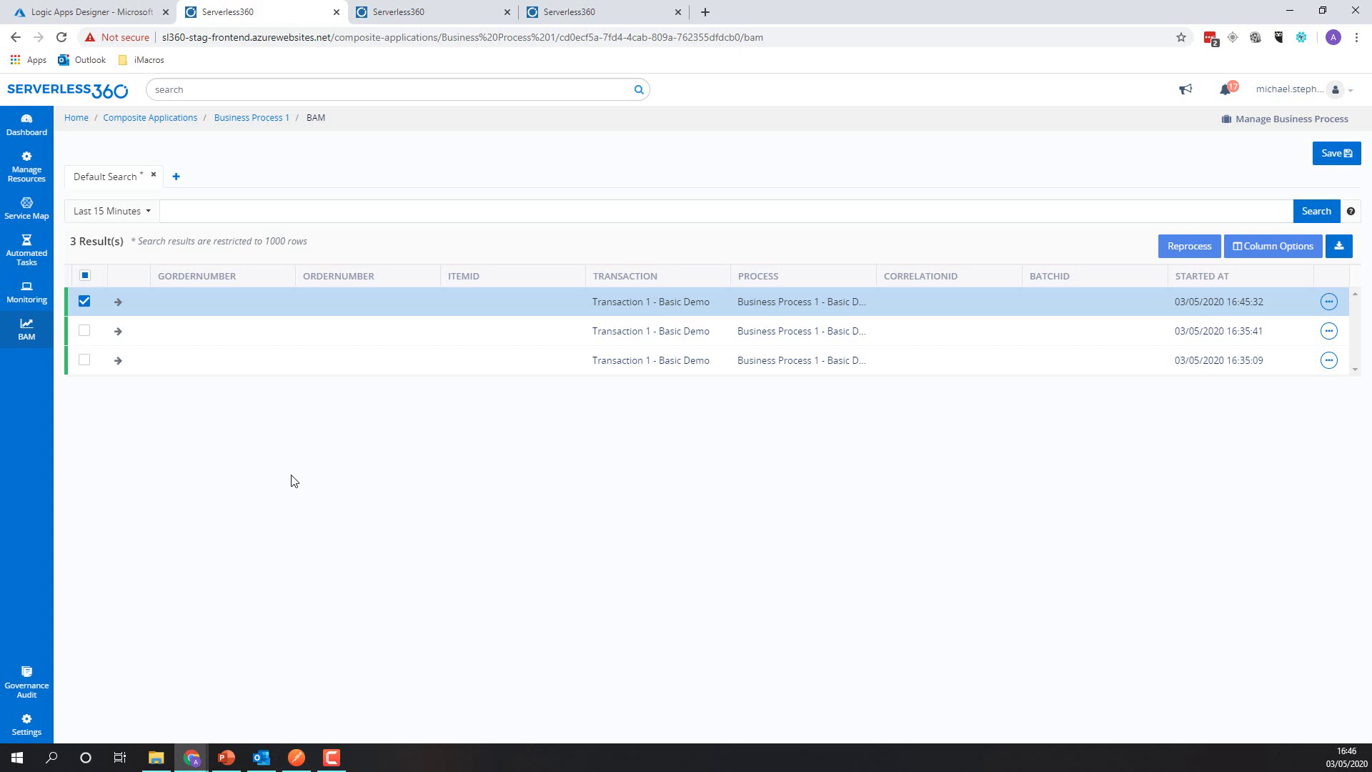
{"action": "left_click", "coordinate": [403, 313]}
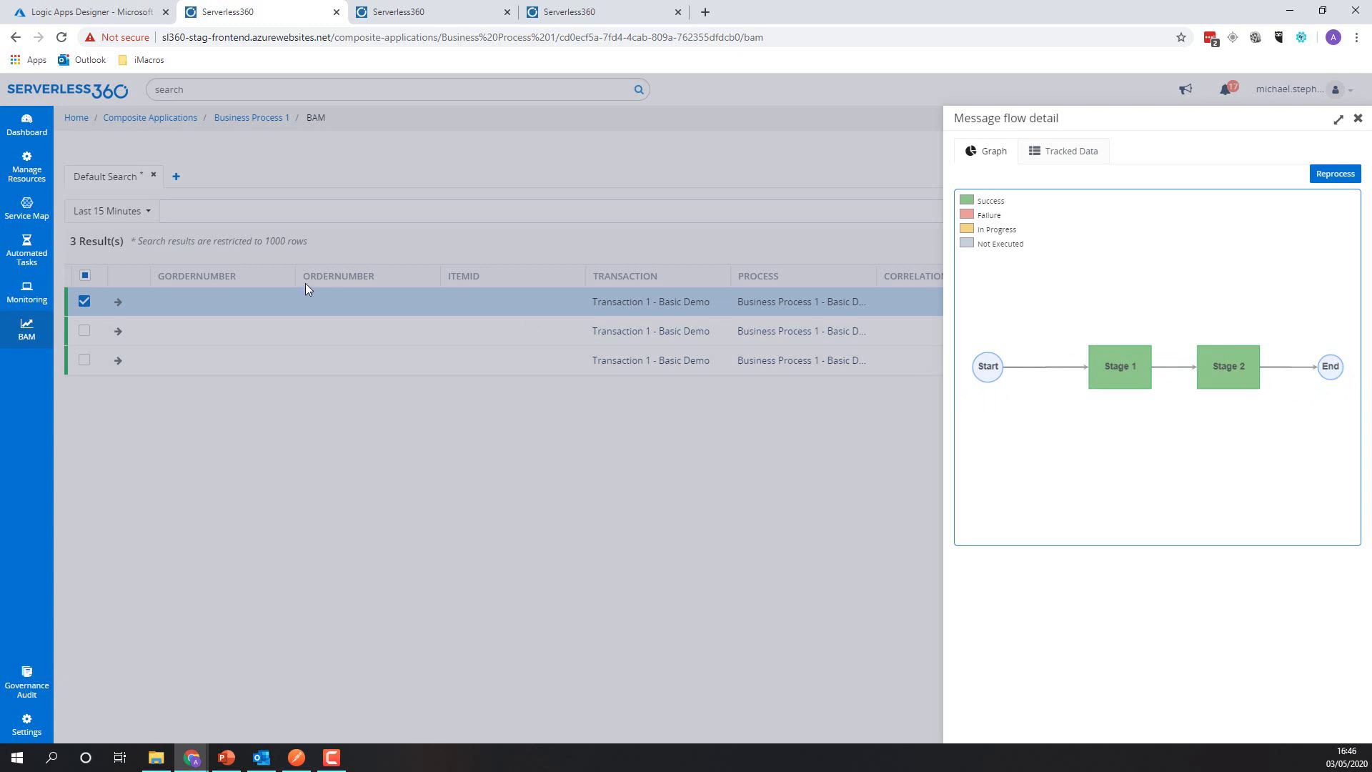
{"action": "left_click", "coordinate": [1358, 119]}
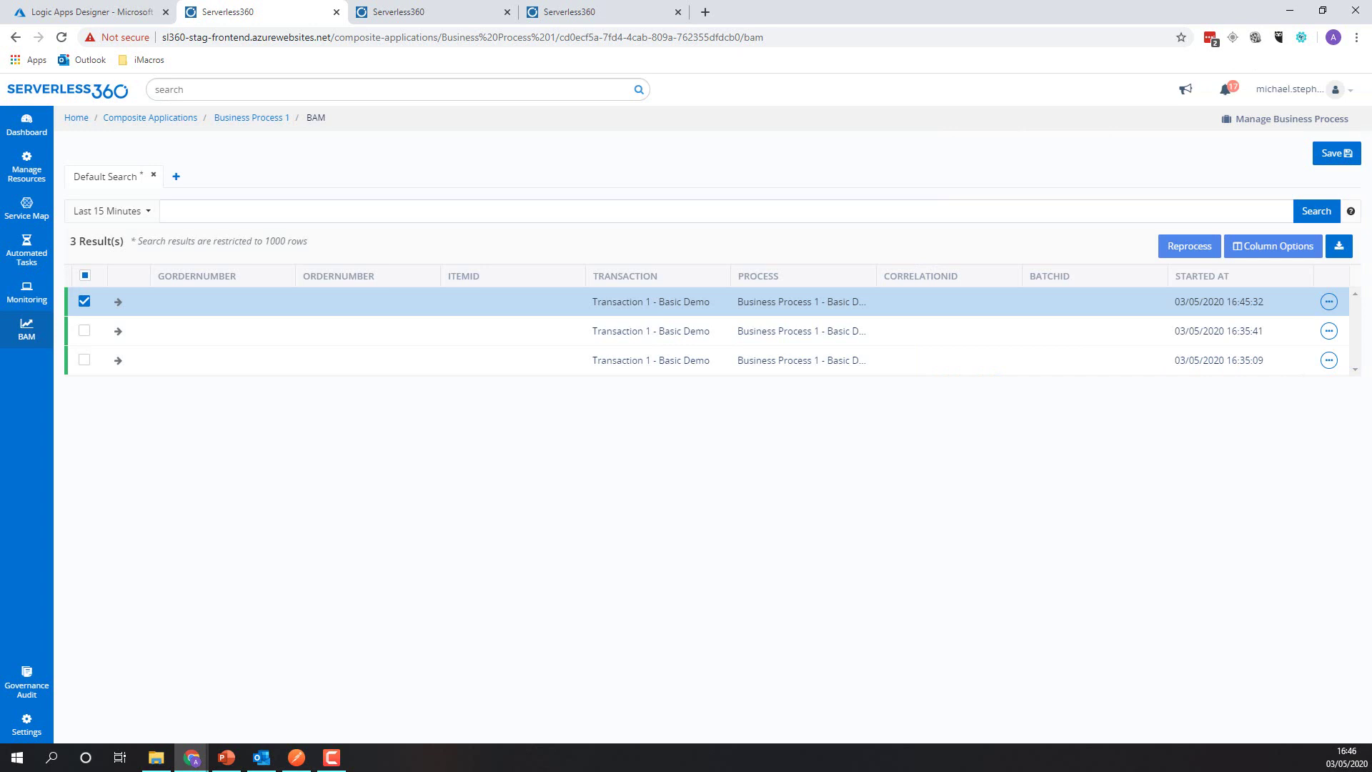
Switch to the PowerPoint slide show and advance to the Summary slide.
{"action": "key", "text": "alt+Tab"}
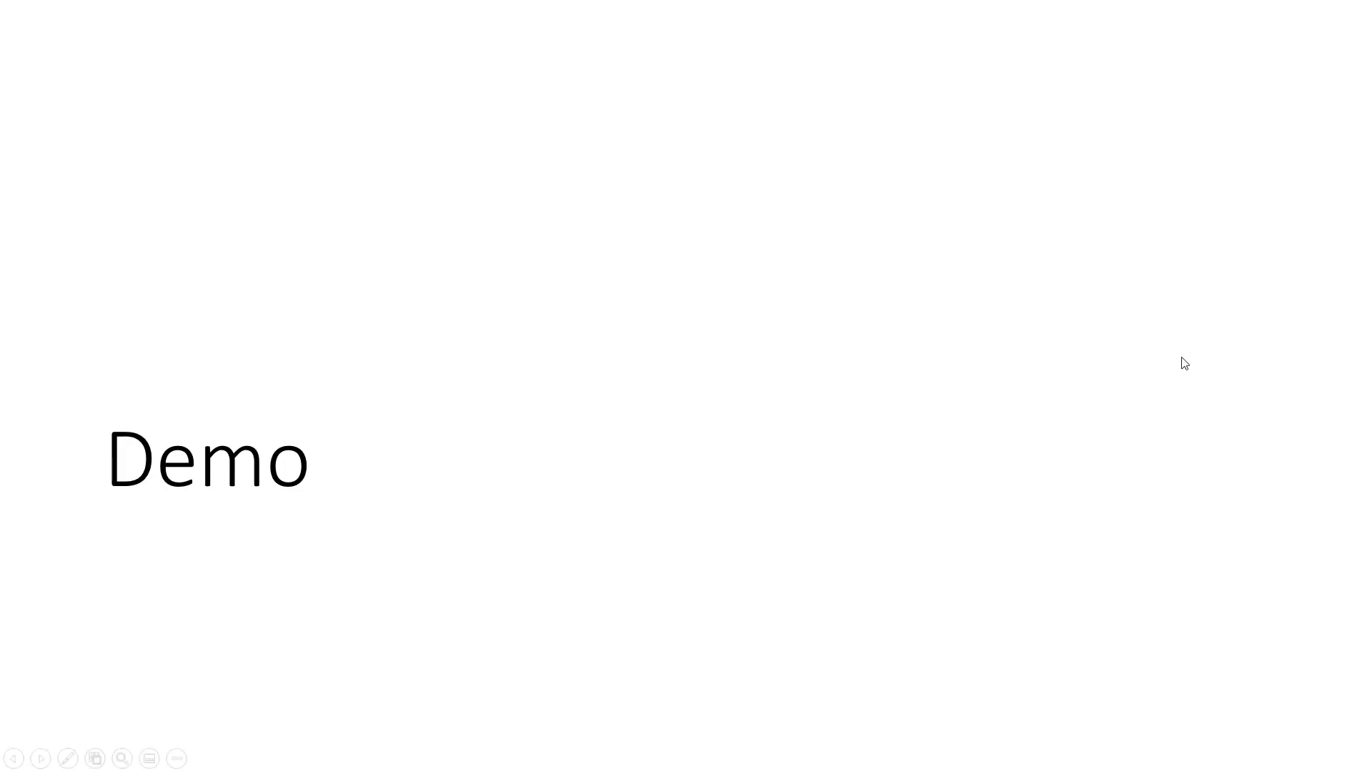
{"action": "left_click", "coordinate": [1183, 362]}
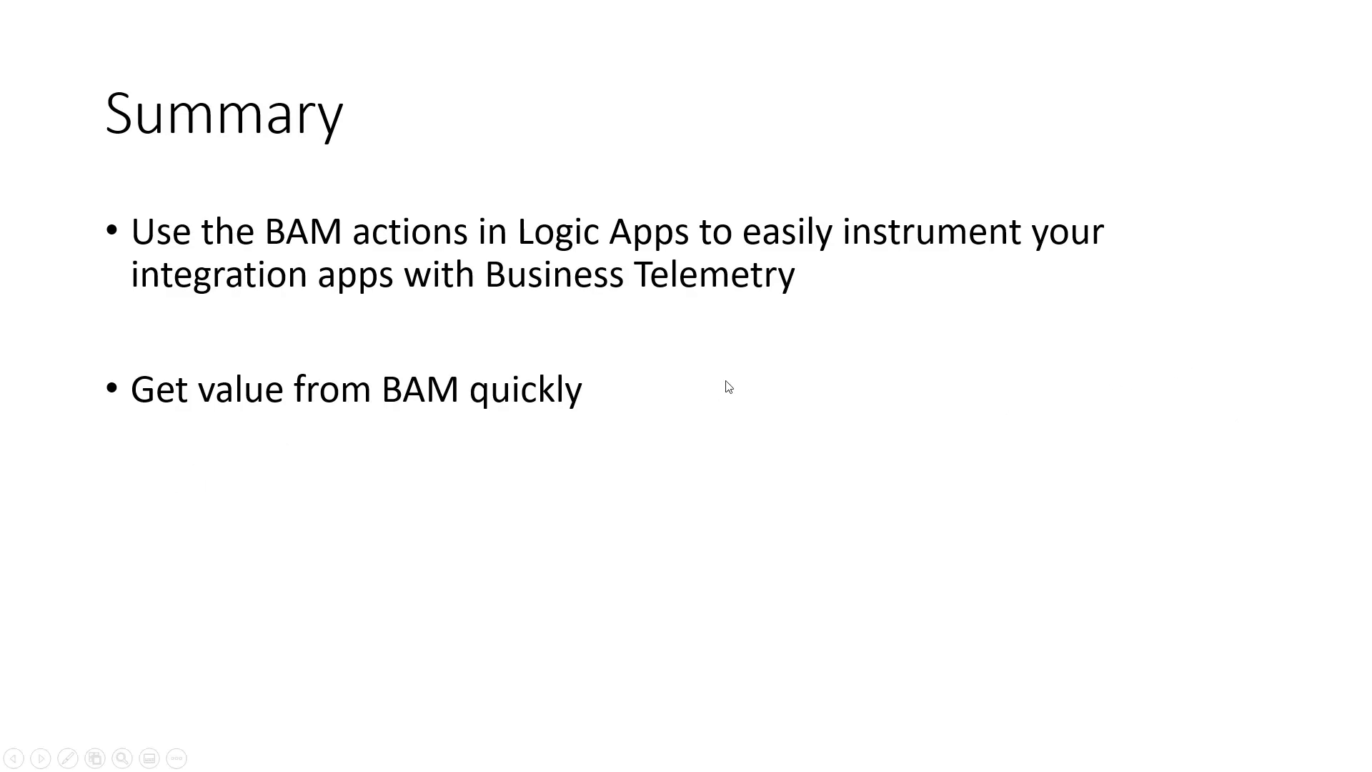